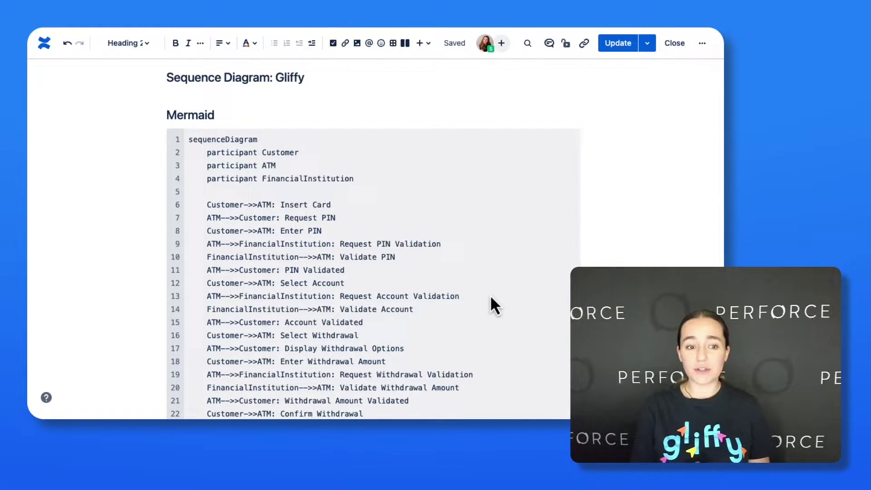
Add an empty line below the 'Sequence Diagram: Gliffy' heading.
scroll(490, 295, down, 3)
scroll(307, 340, up, 2)
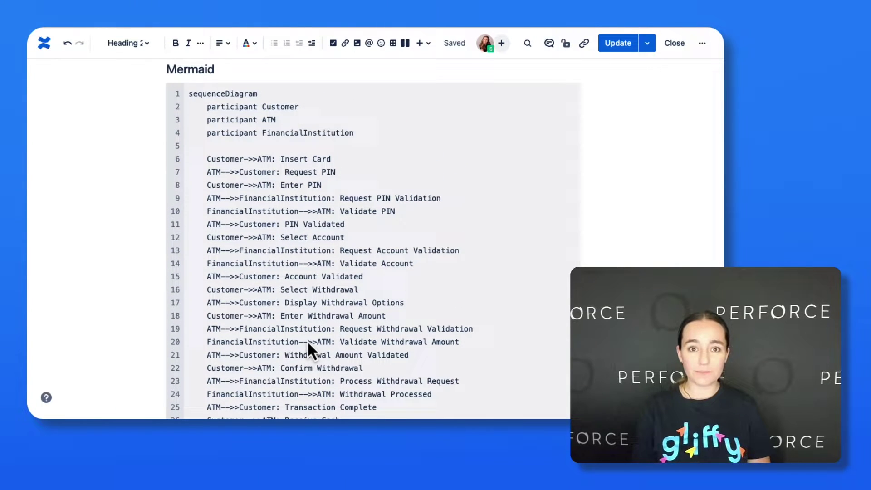
scroll(305, 338, up, 1)
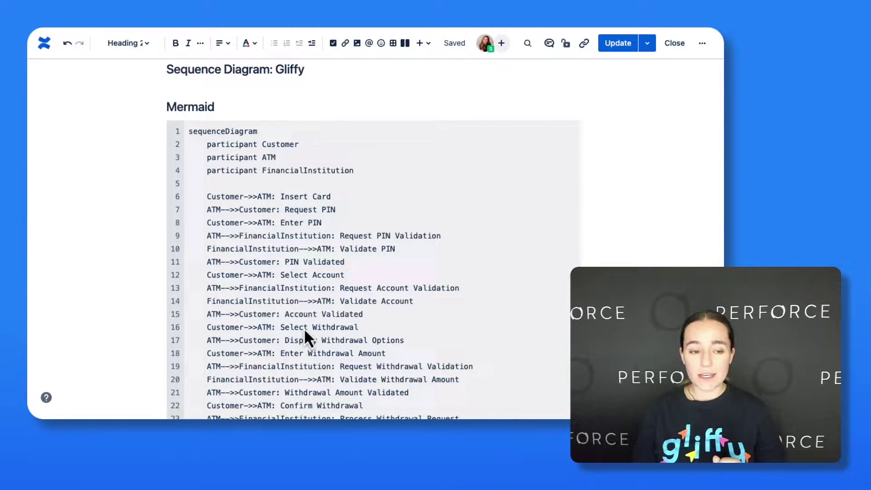
scroll(291, 268, up, 2)
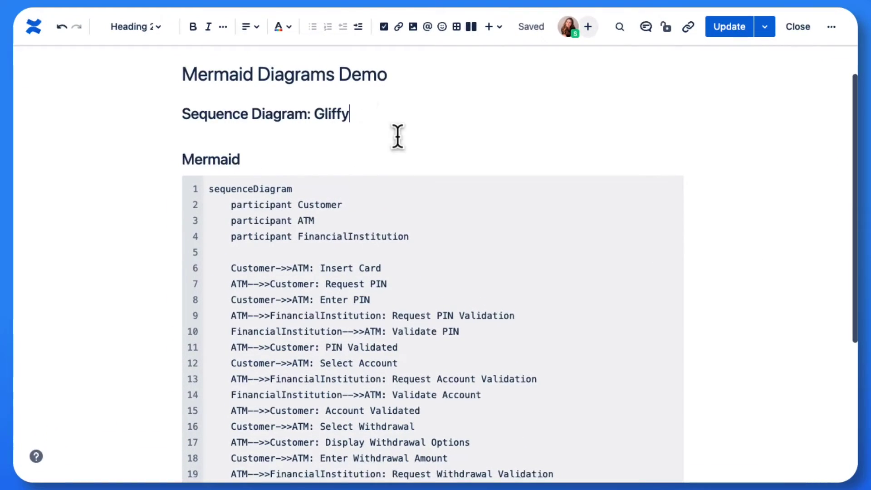
click(377, 135)
key(Return)
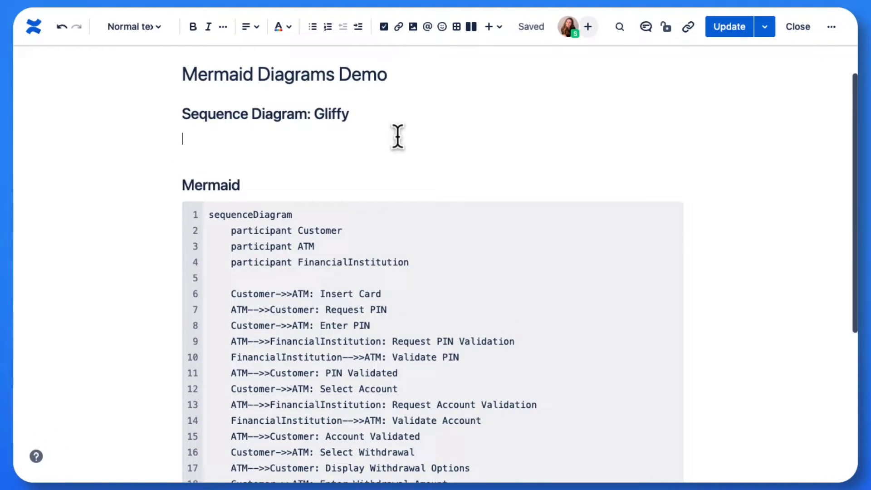
Select the Mermaid sequence code, then insert a Gliffy Diagram on the empty line via /glif.
scroll(358, 246, down, 5)
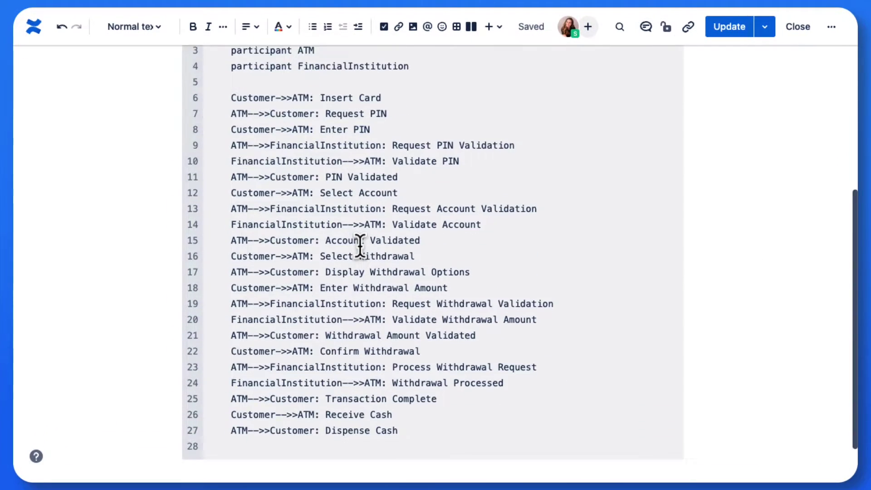
drag(400, 416, 208, 263)
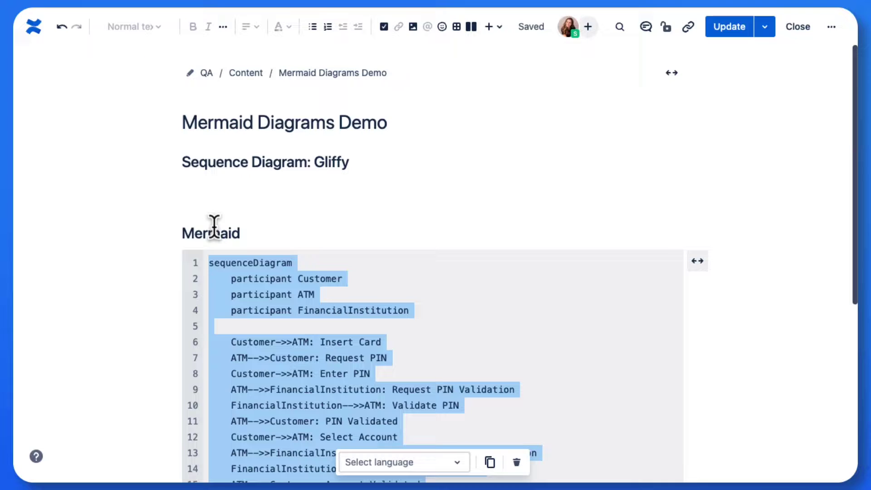
click(234, 182)
text(/glif)
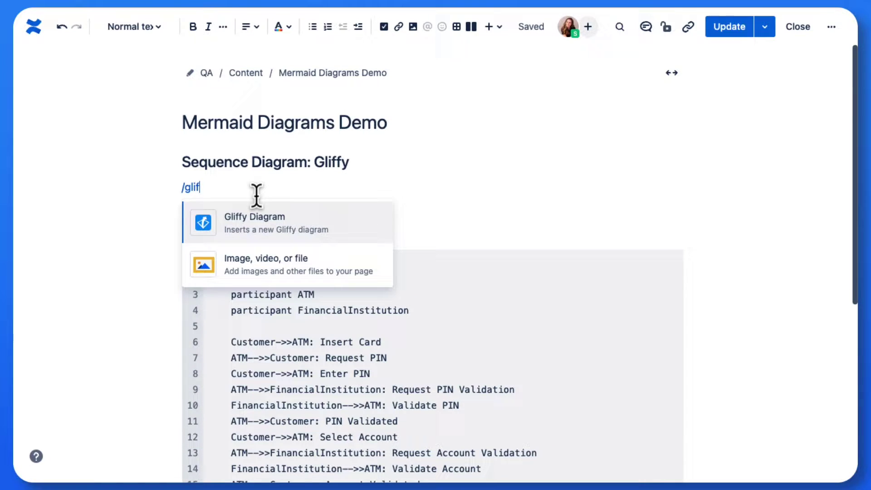
click(281, 227)
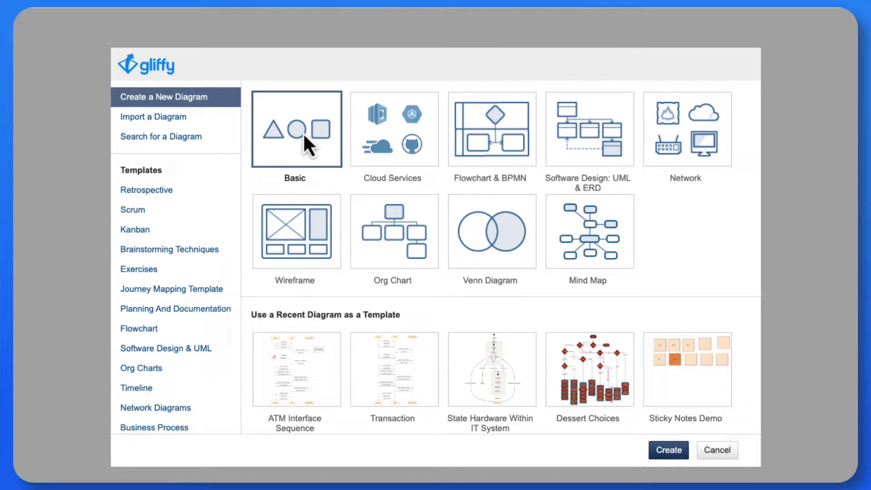
Create a Basic blank diagram and leave the Shapes library panel open beside the canvas.
click(669, 450)
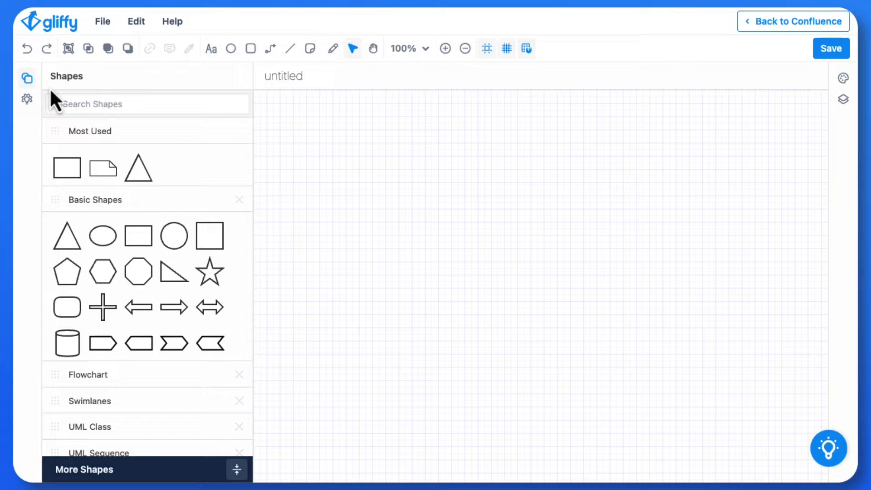
click(30, 80)
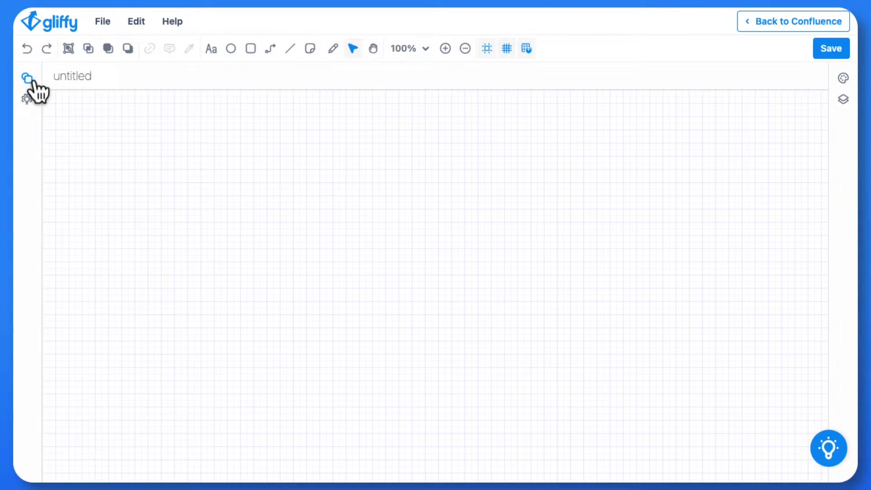
click(32, 82)
click(32, 82)
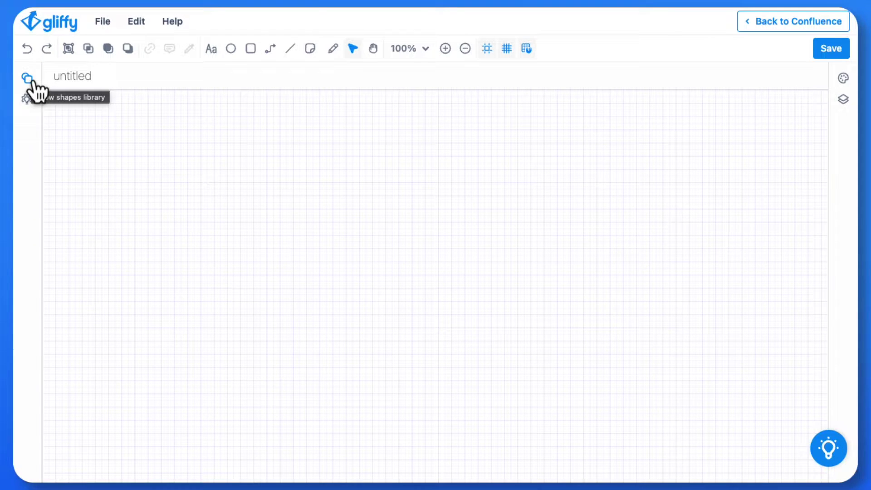
click(30, 81)
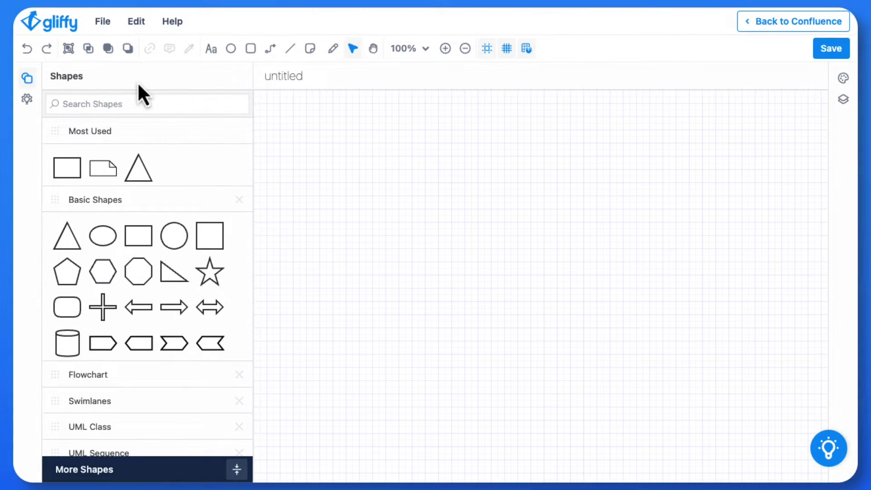
Open the Mermaid diagram builder from the gear sidebar options.
click(27, 99)
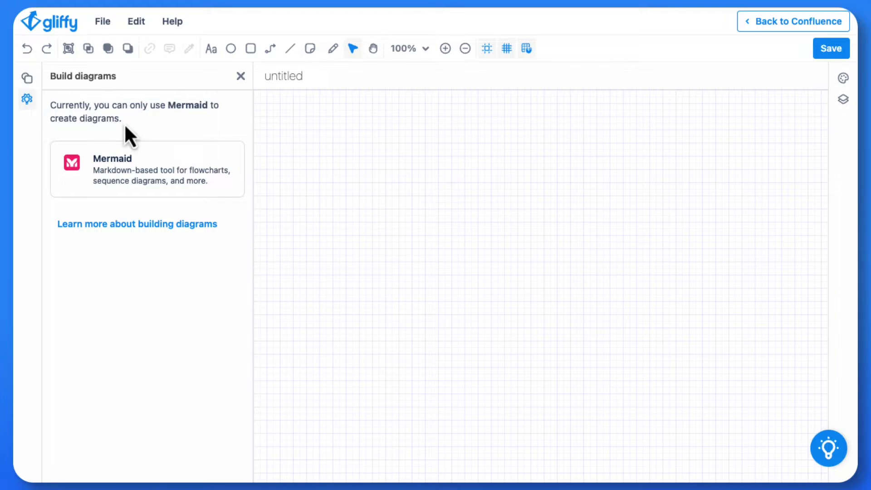
click(144, 175)
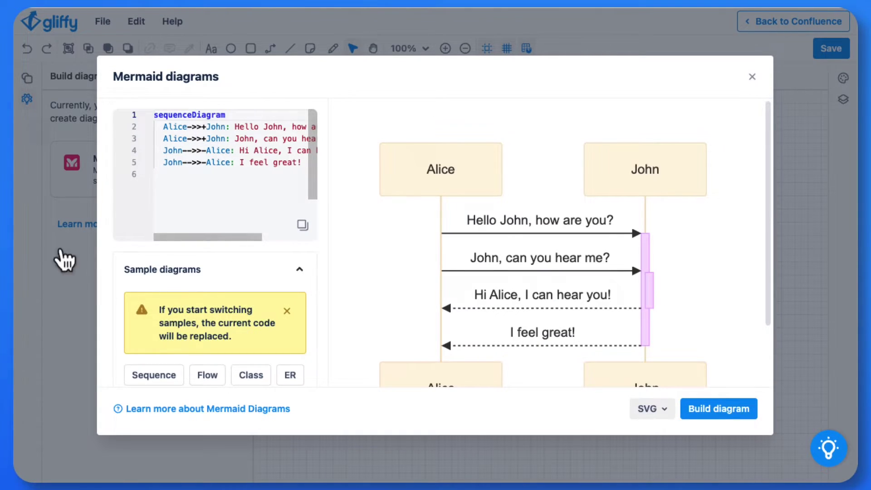
scroll(252, 266, down, 3)
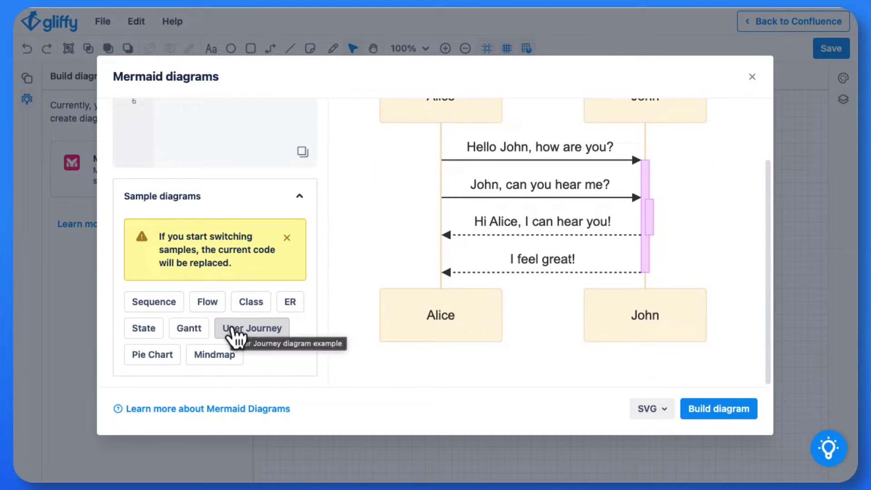
Preview the User Journey, ER and Gantt samples, ending on the Sequence sample.
click(234, 336)
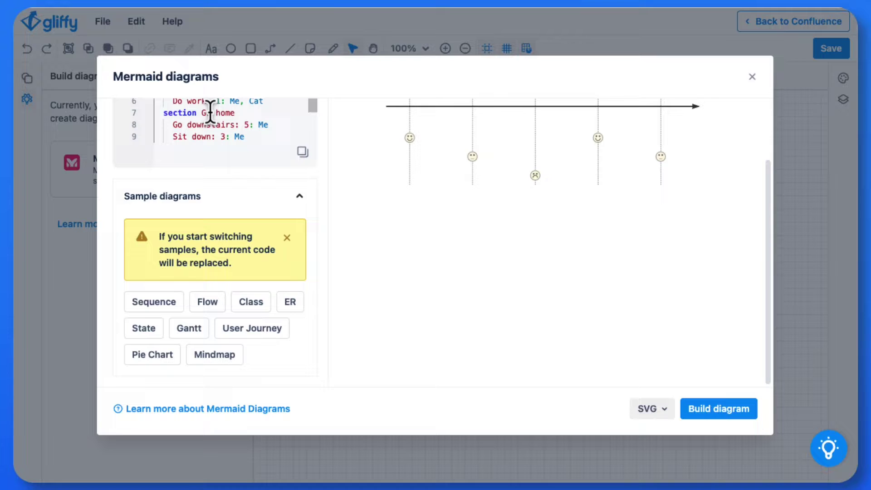
click(290, 303)
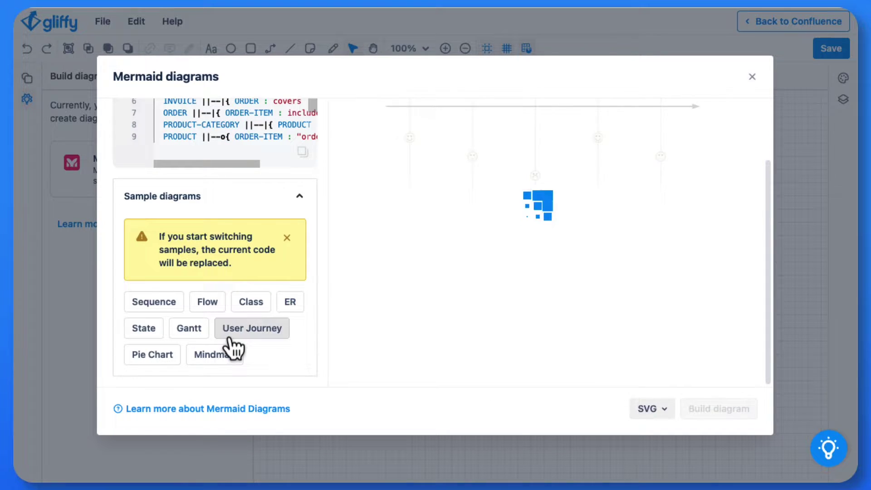
scroll(460, 262, up, 2)
scroll(461, 263, up, 1)
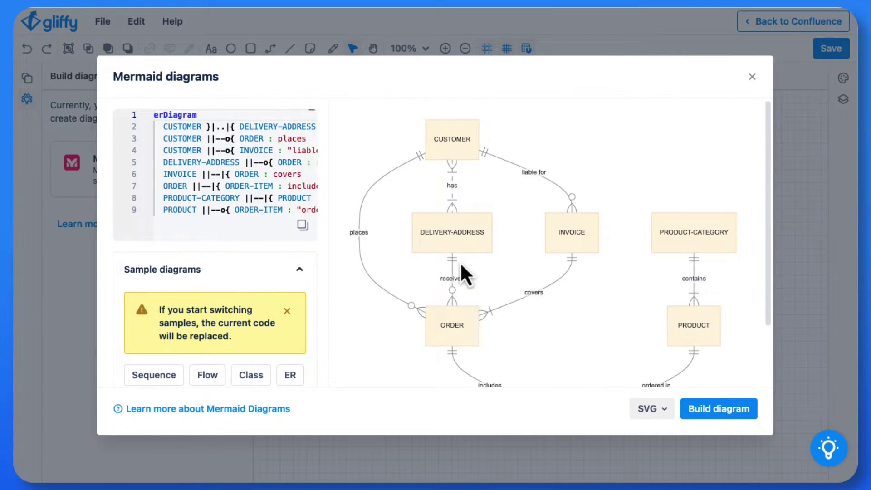
scroll(465, 260, down, 3)
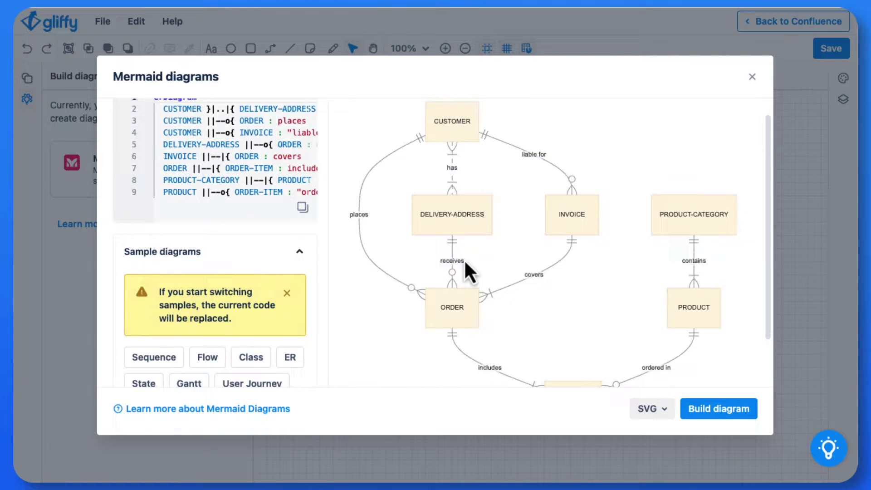
click(186, 334)
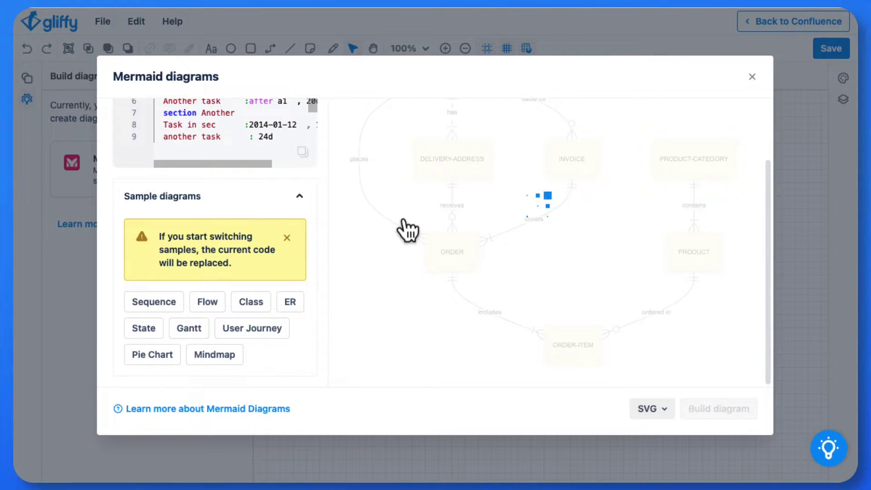
scroll(422, 238, up, 3)
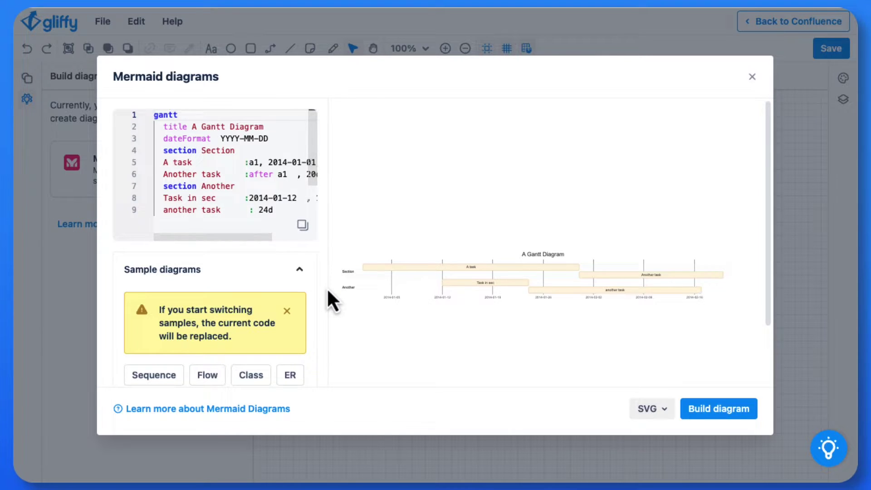
click(168, 376)
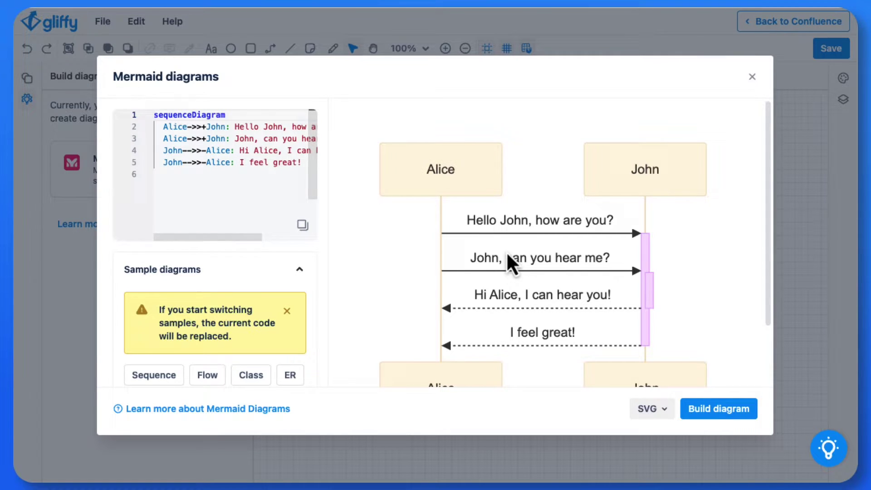
scroll(508, 256, down, 2)
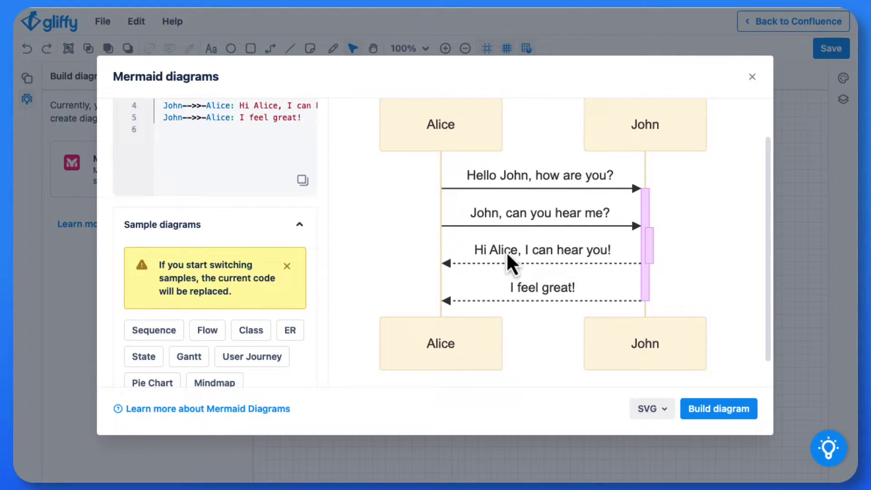
Replace the sample code with the pasted ATM sequence code and dismiss the warning.
click(293, 119)
scroll(293, 123, up, 2)
click(253, 176)
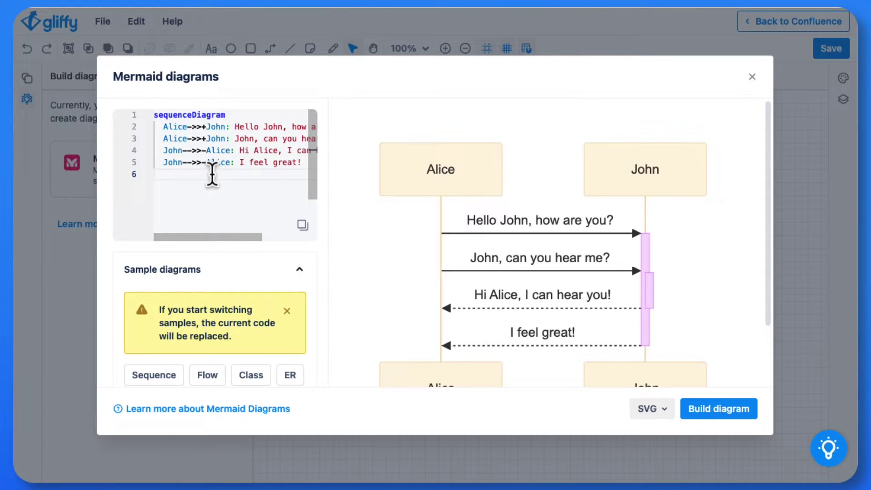
key(ctrl+a)
key(BackSpace)
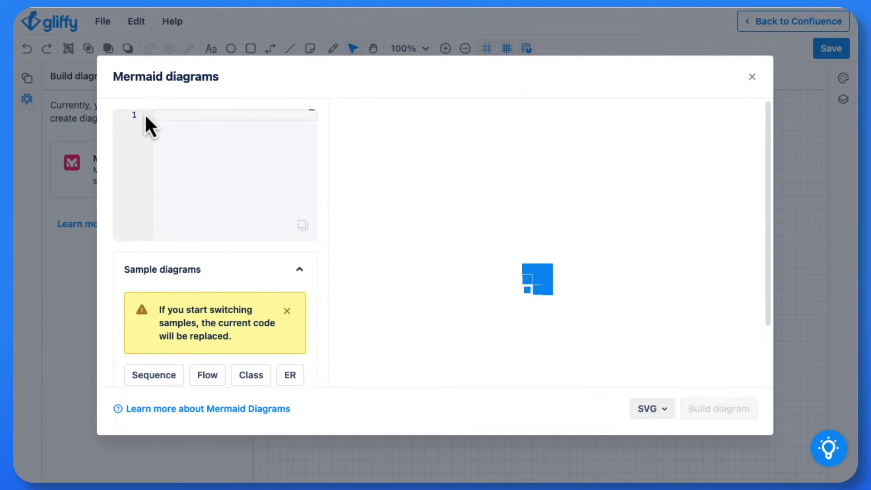
key(ctrl+v)
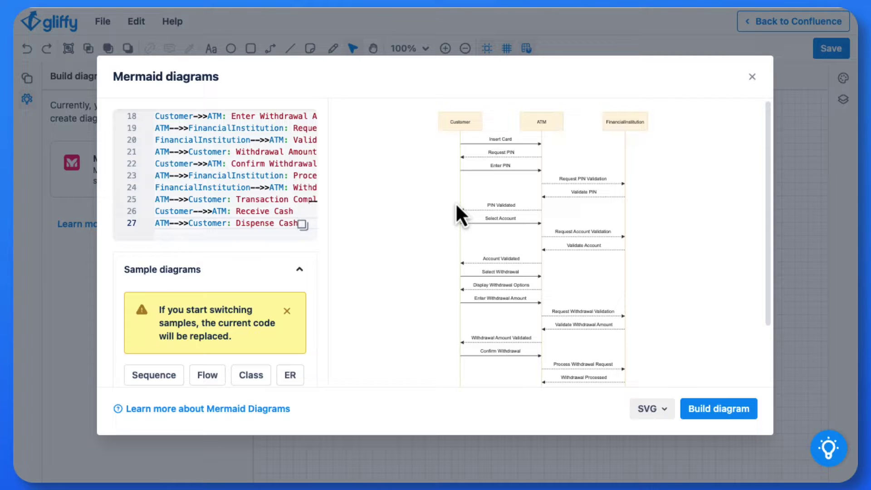
scroll(527, 211, down, 1)
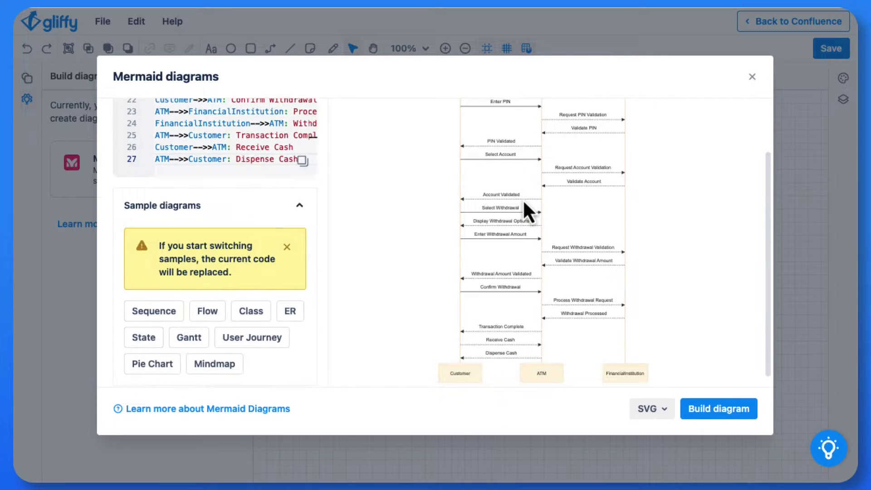
scroll(523, 200, up, 3)
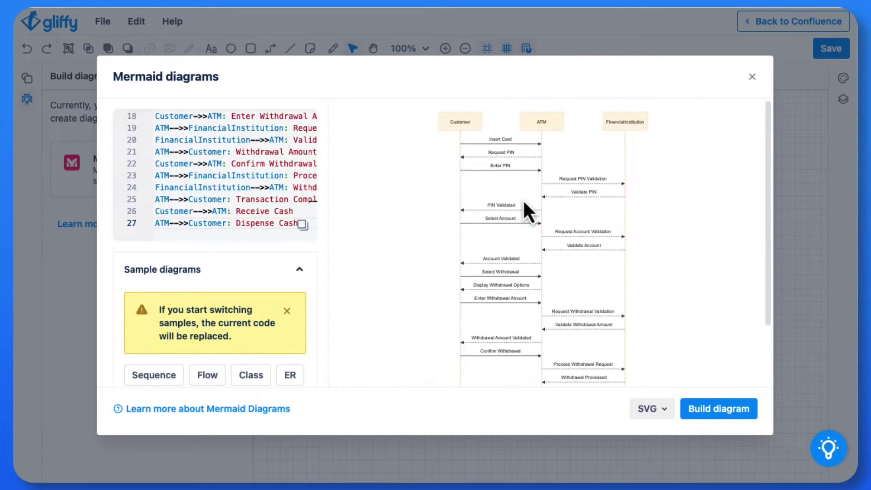
click(287, 313)
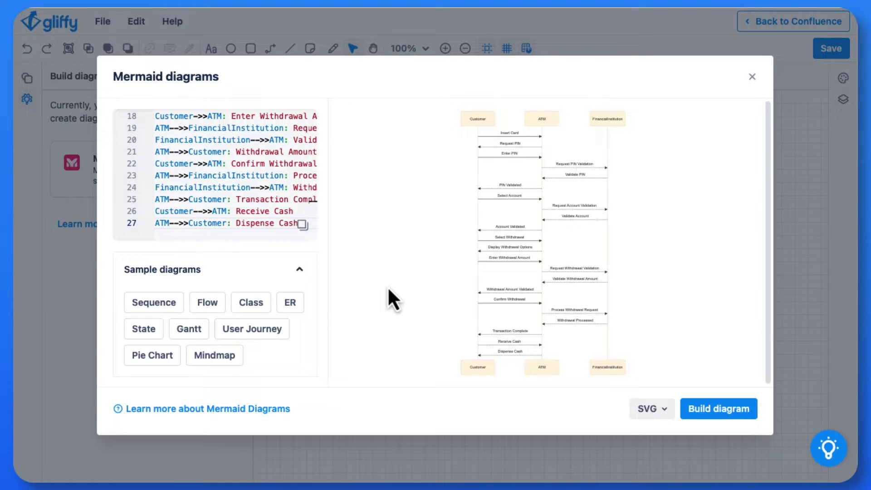
Build the ATM diagram onto the canvas, title it 'Transaction Sequence Diagram' and save.
click(723, 406)
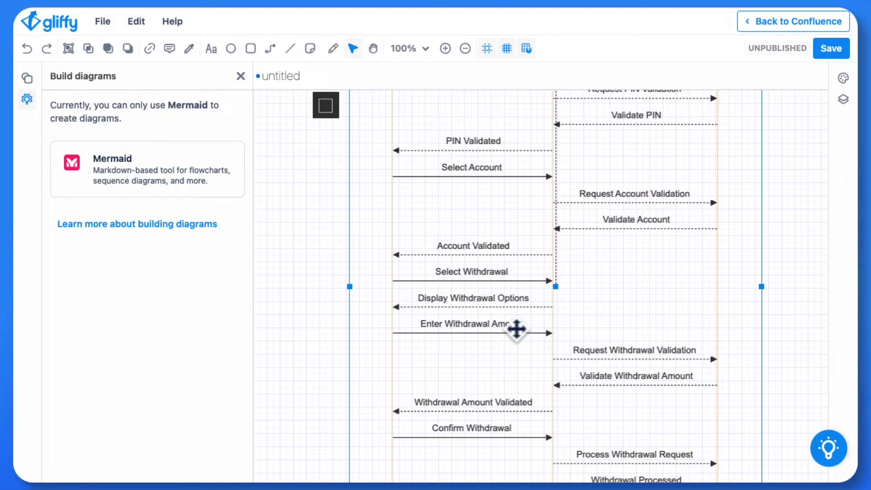
drag(619, 234, 560, 386)
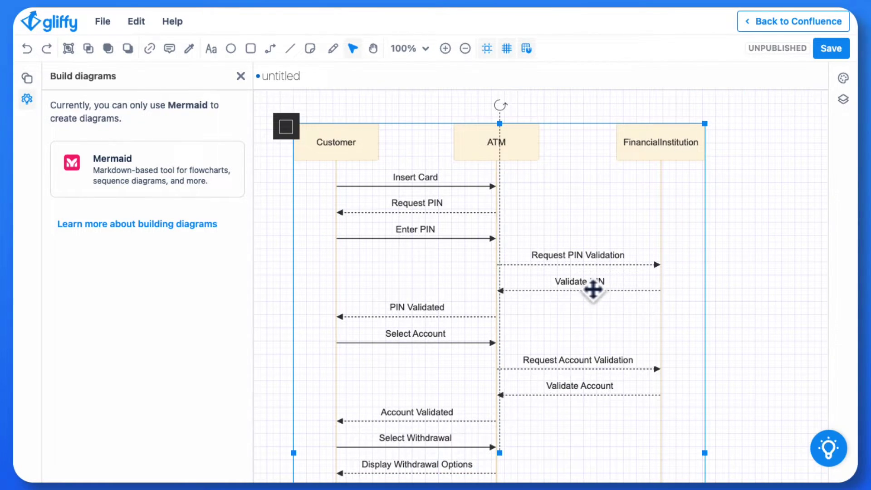
click(271, 75)
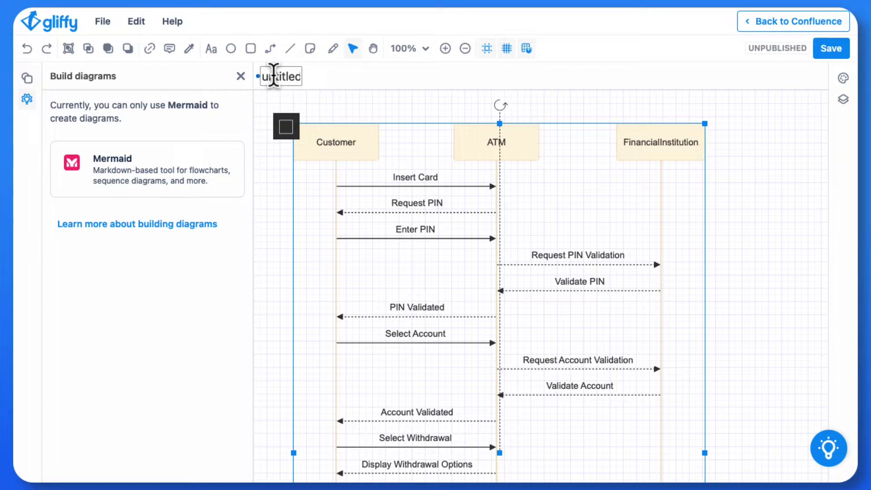
text(Tran)
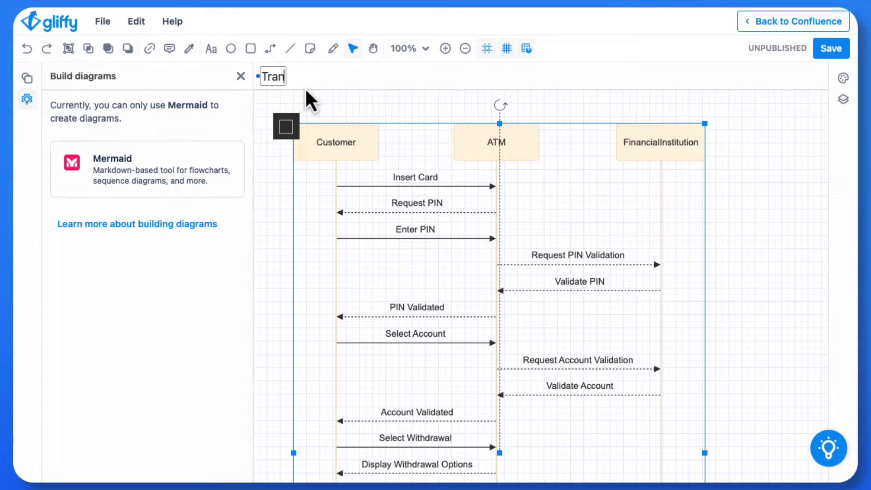
text(saction Se)
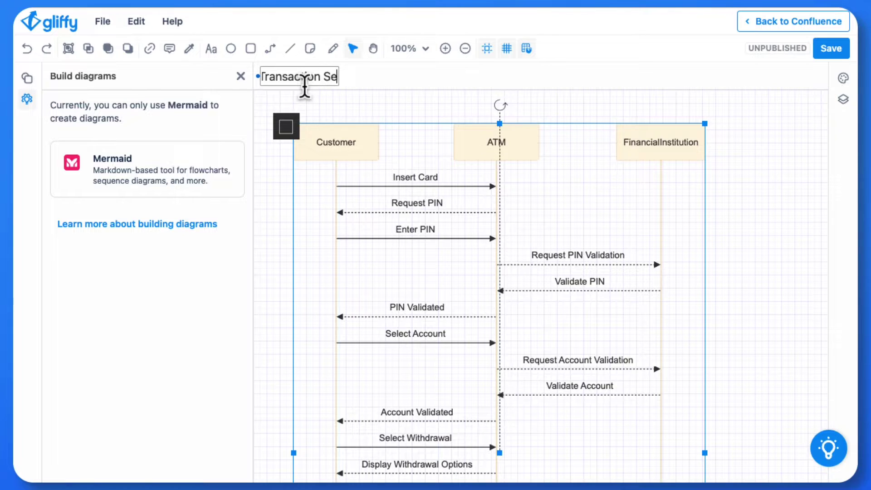
text(quence Diagram)
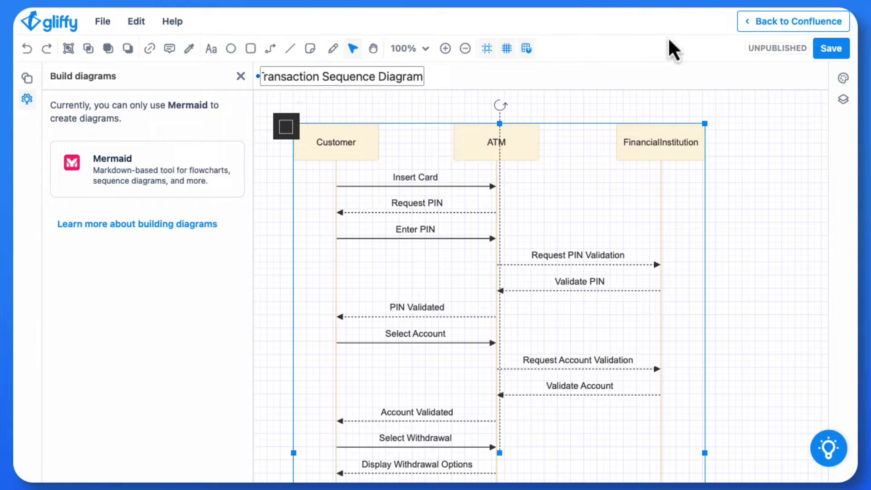
click(829, 50)
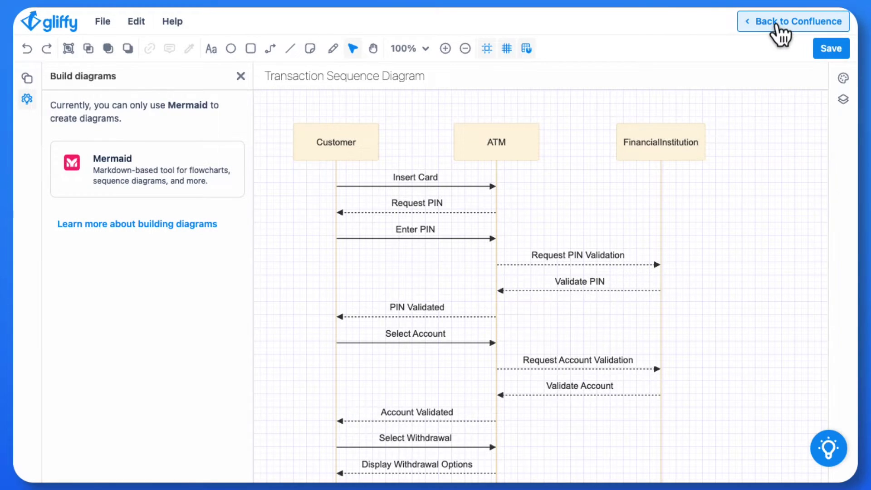
Publish the page update and close the Updated! notification.
click(781, 22)
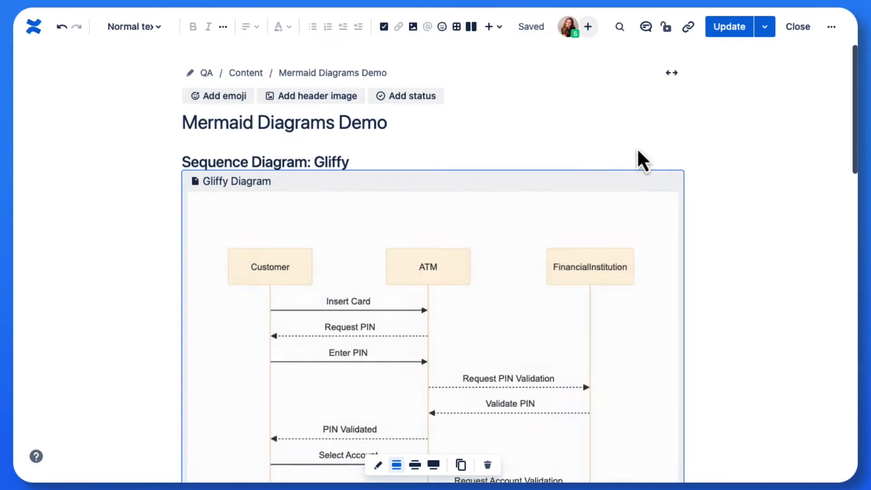
scroll(525, 251, down, 8)
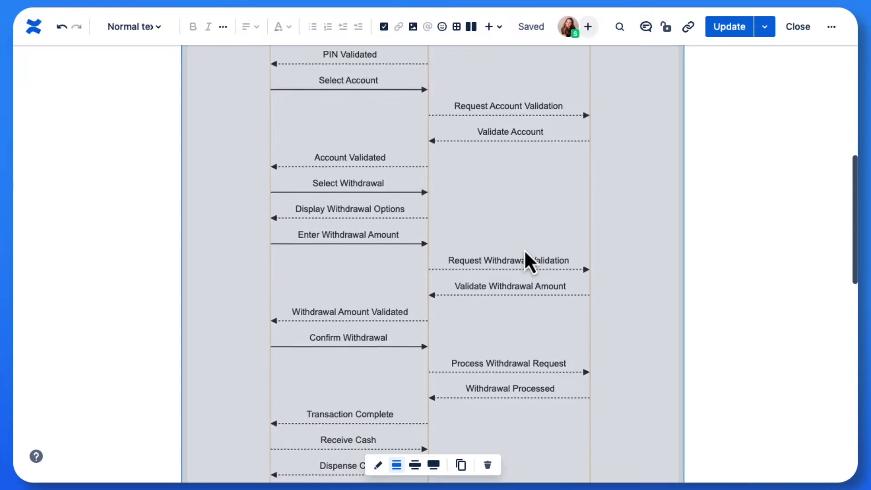
scroll(524, 249, up, 8)
click(729, 28)
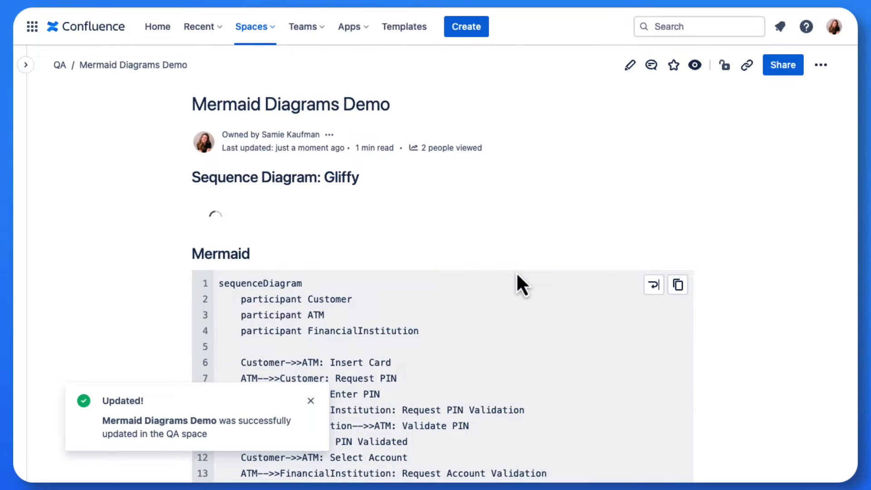
scroll(443, 277, down, 3)
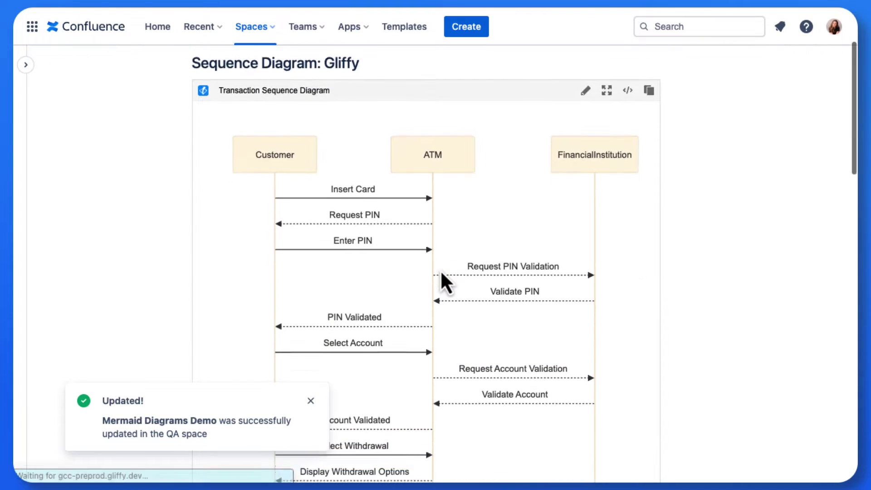
scroll(440, 269, down, 2)
click(311, 401)
Review the embedded diagram and Mermaid code, then reopen the diagram in Gliffy for editing.
scroll(405, 339, down, 1)
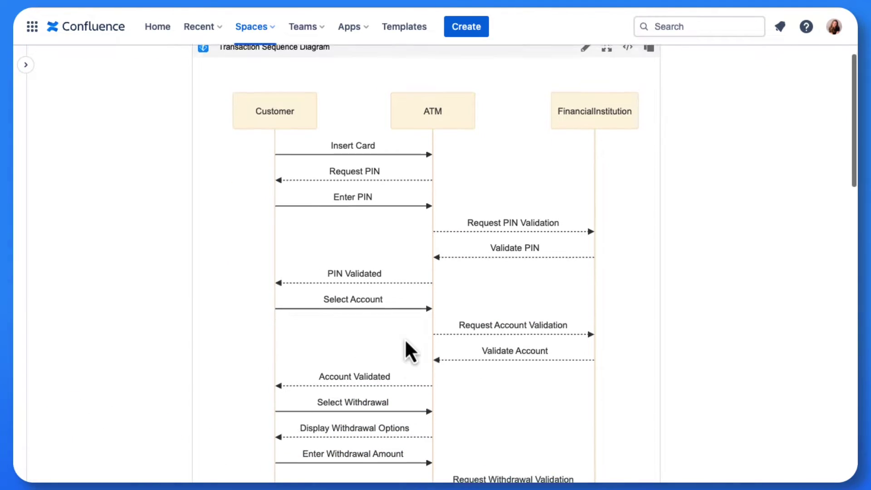
scroll(405, 339, down, 1)
scroll(404, 339, down, 2)
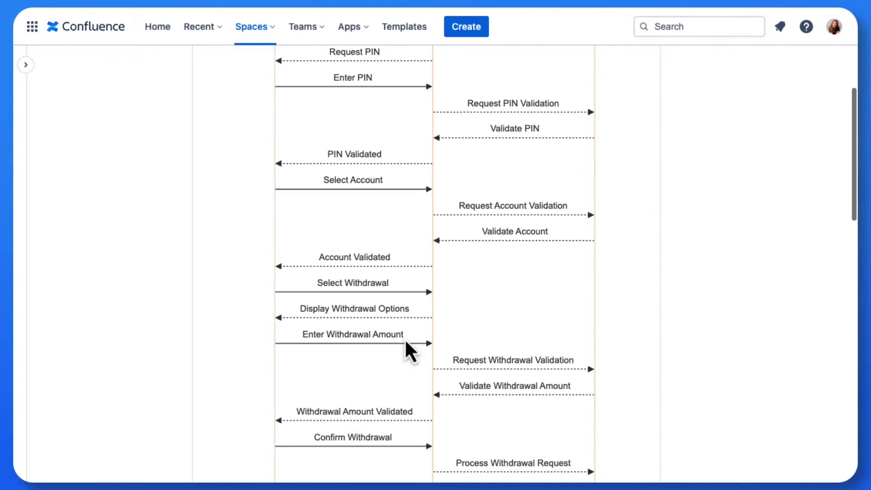
scroll(405, 339, down, 3)
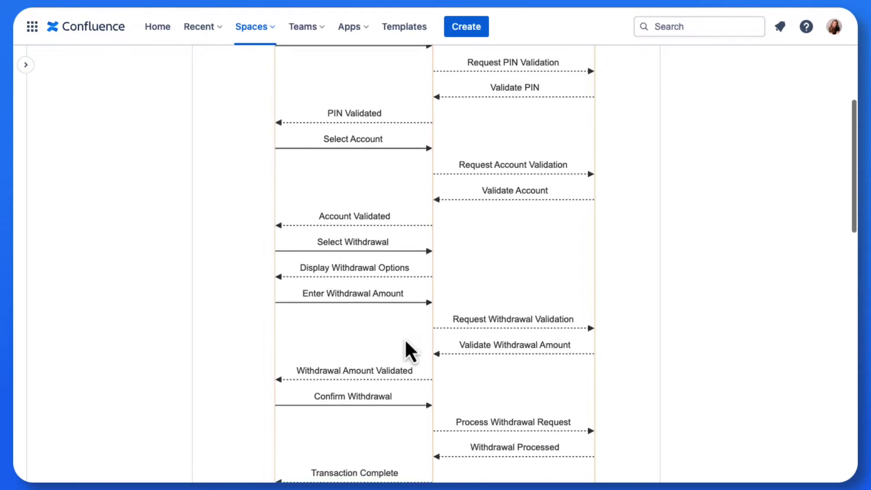
scroll(405, 338, down, 2)
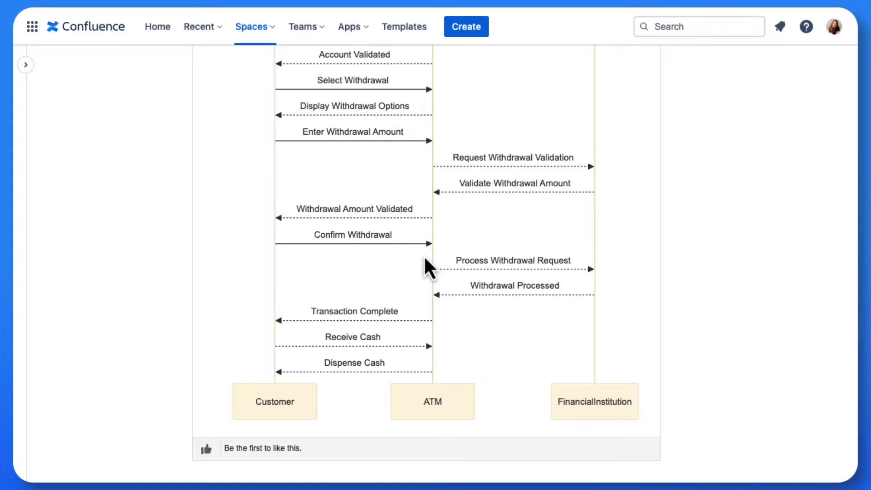
scroll(424, 256, down, 10)
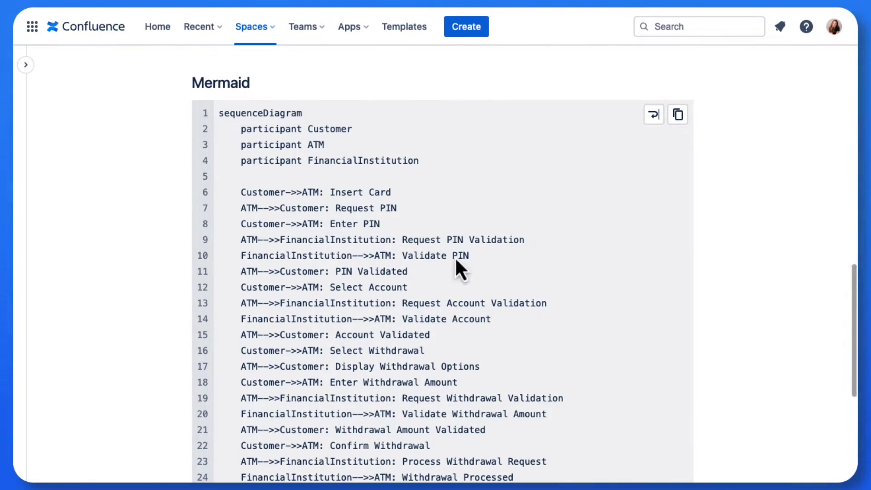
scroll(467, 298, up, 12)
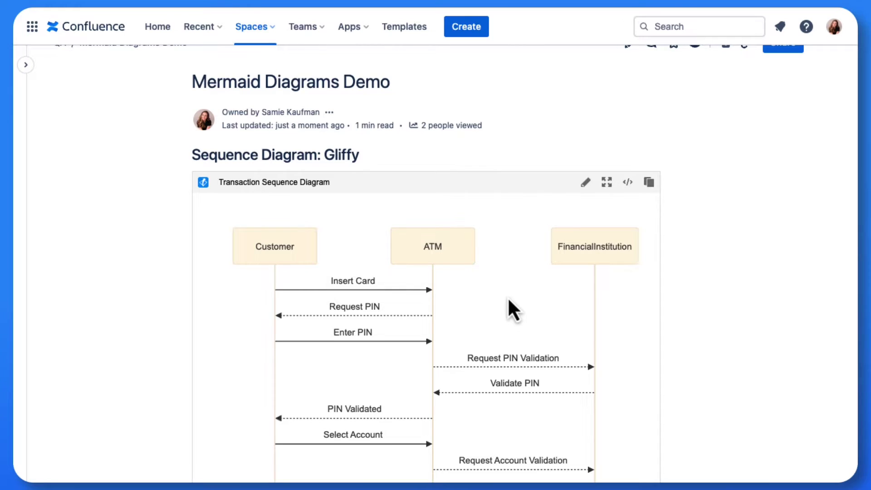
click(586, 183)
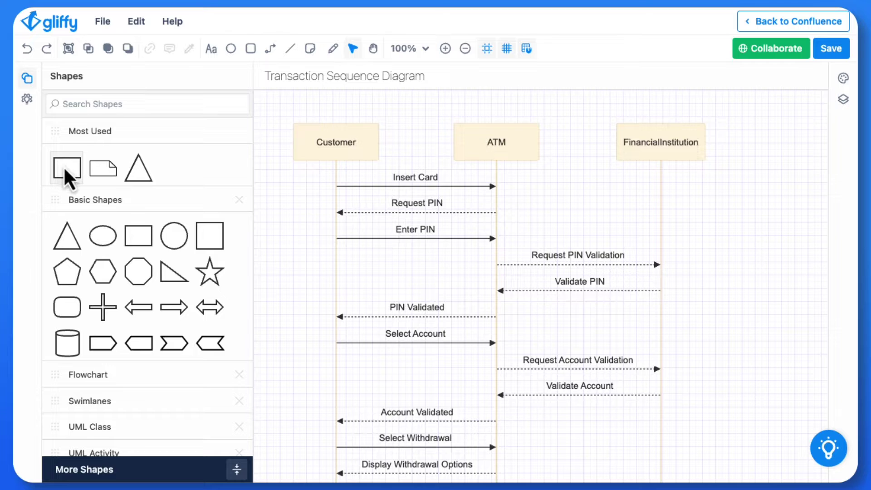
Add a rectangle labelled 'User Story' and move it beside FinancialInstitution's lifeline.
drag(70, 179, 521, 183)
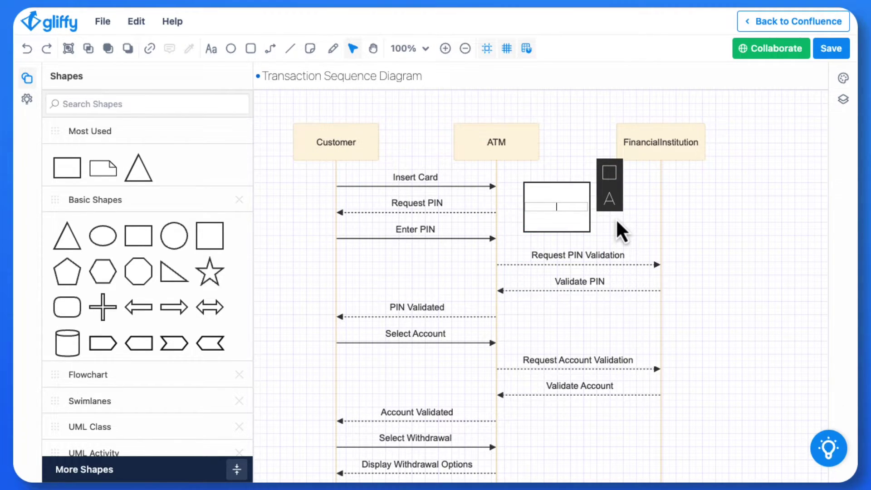
text(Us)
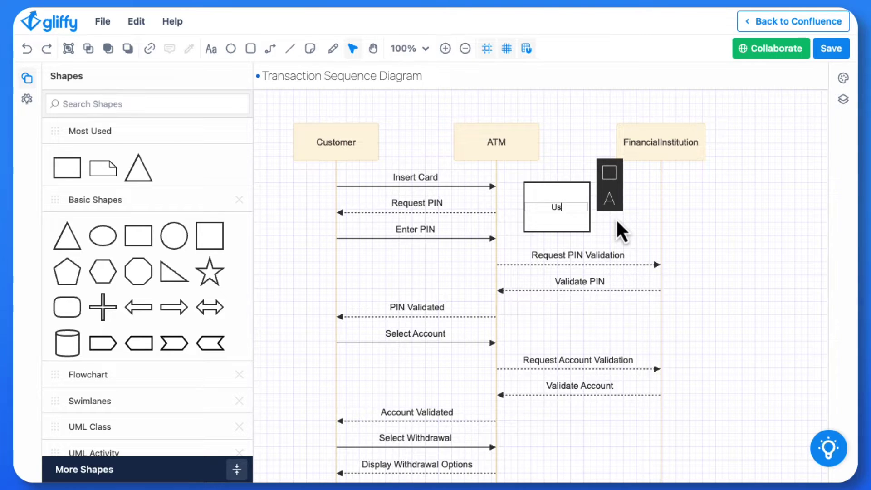
text(er Story)
click(819, 182)
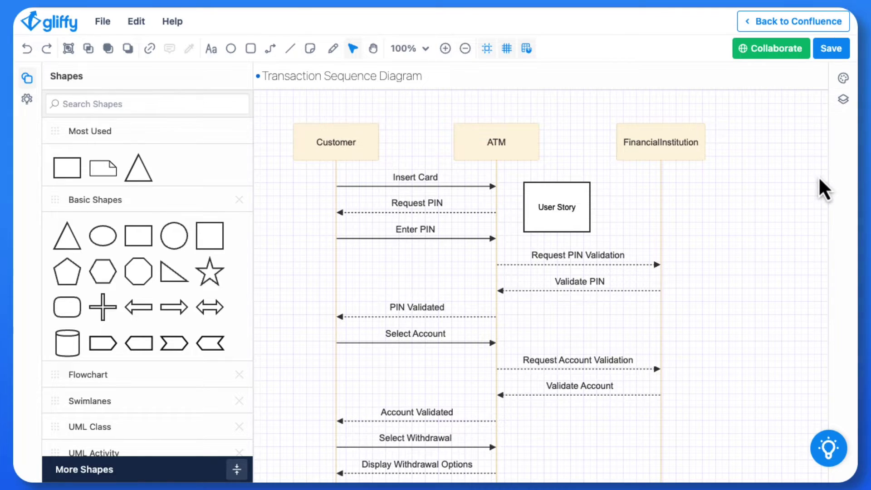
drag(559, 201, 712, 201)
click(743, 327)
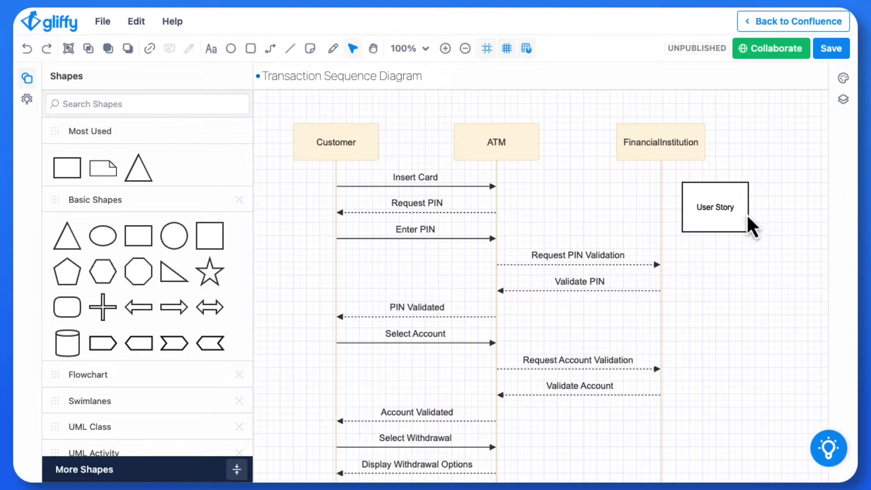
Relabel the box 'Customer Use Case', then delete it.
click(723, 211)
double_click(717, 207)
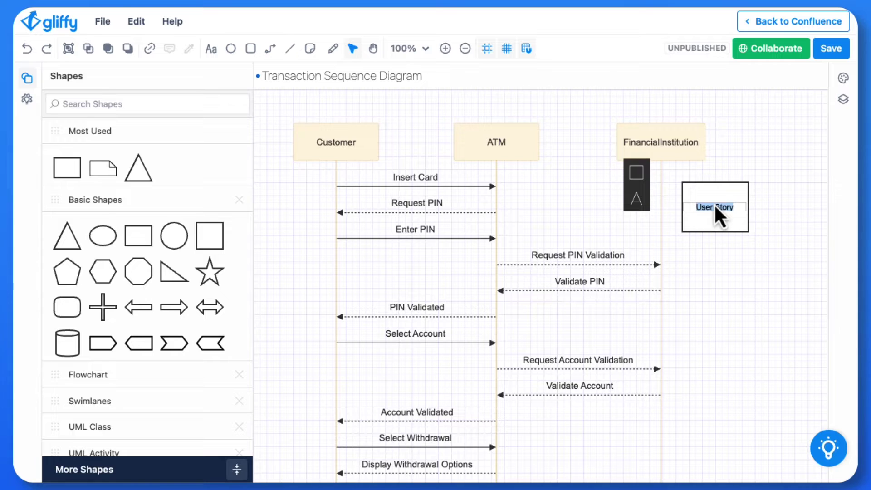
text(Custo)
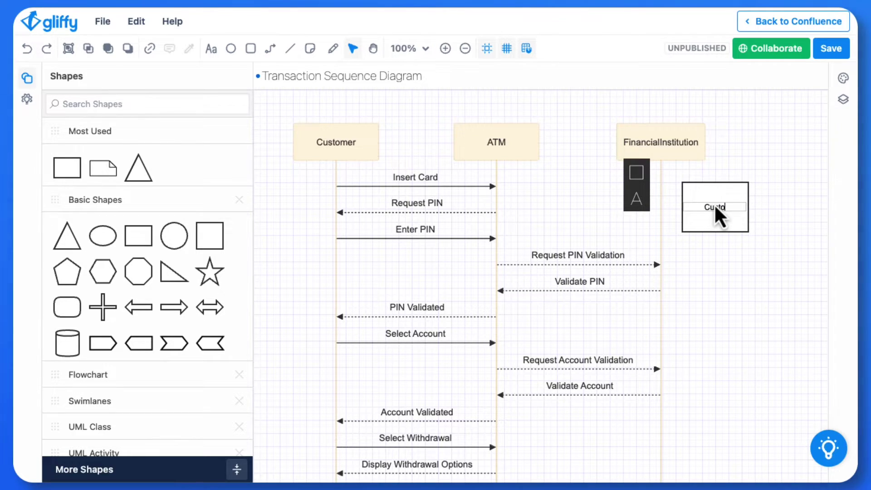
text(mer Use Case)
click(732, 247)
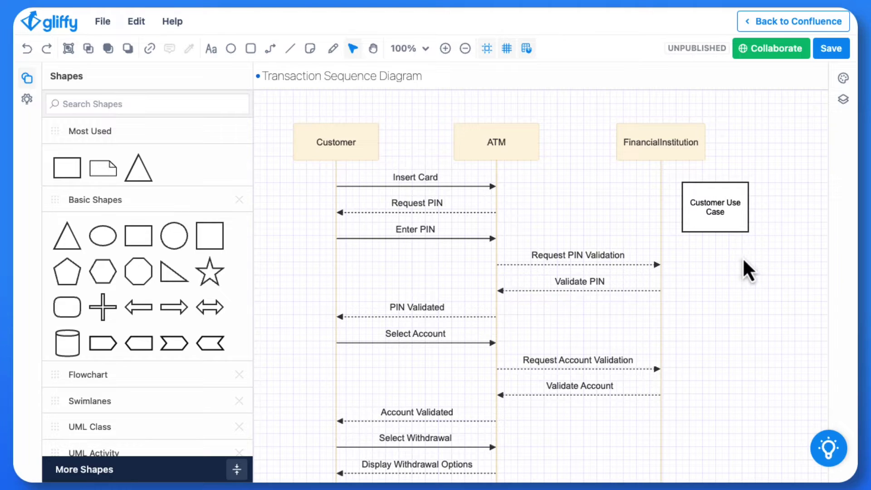
click(729, 228)
key(Delete)
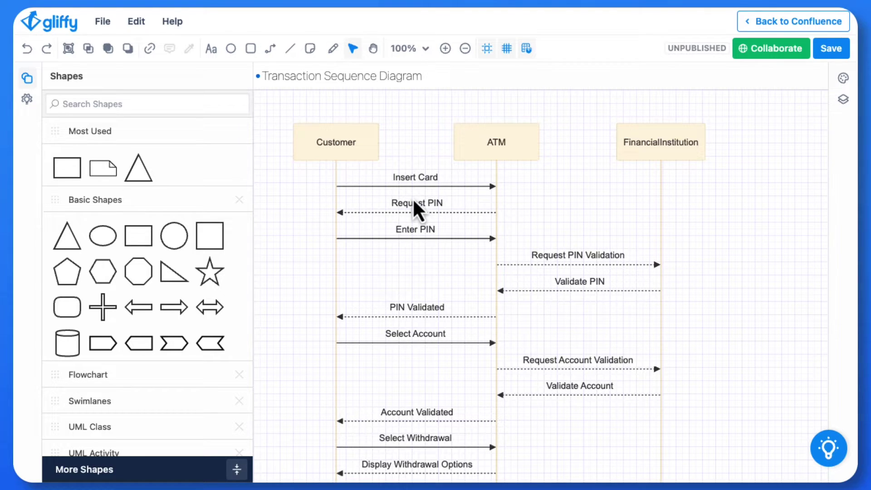
Insert 'Debit' after 'Insert' on line 6 of the Mermaid code and rebuild the diagram.
double_click(424, 181)
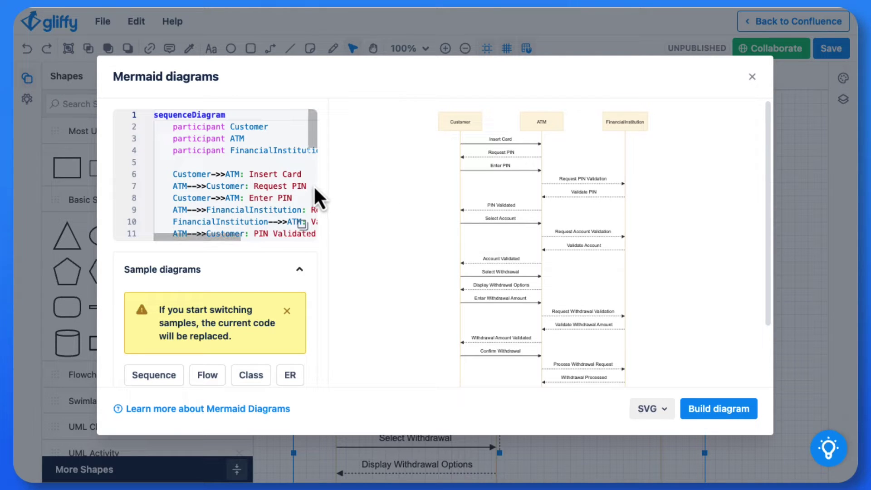
click(286, 312)
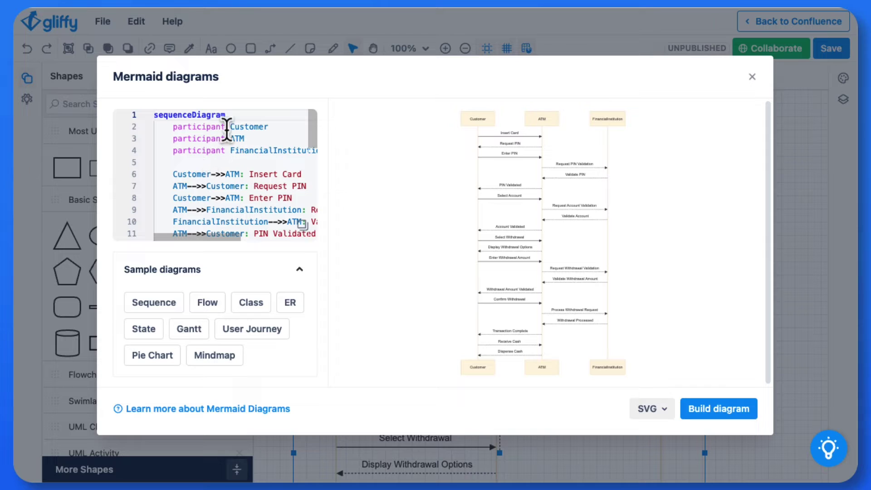
scroll(236, 186, right, 2)
scroll(236, 186, right, 5)
click(240, 159)
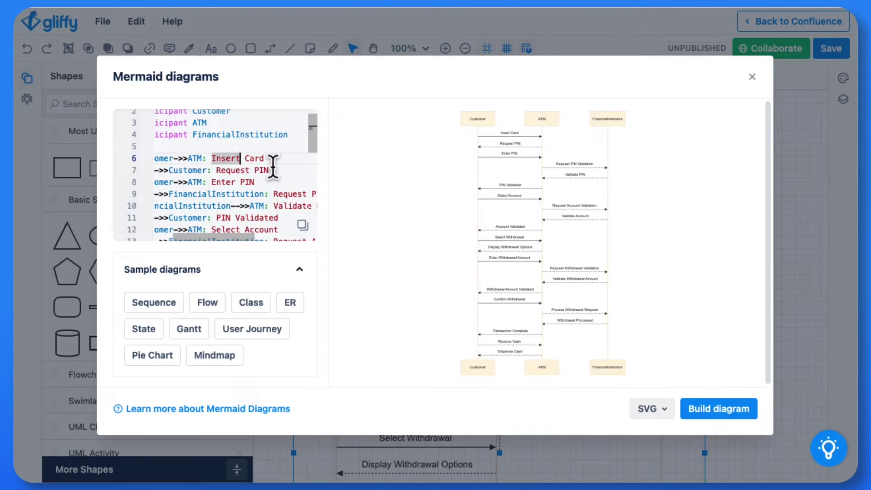
text(Debit)
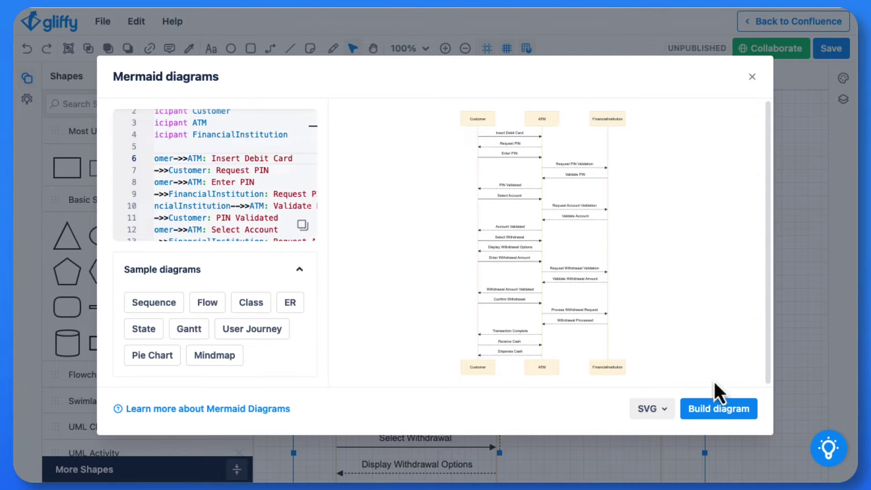
click(714, 411)
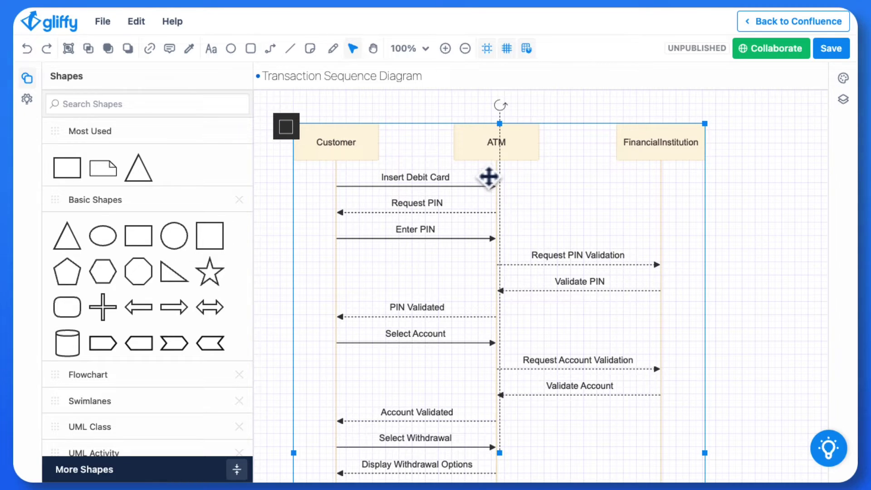
Place a square note beside Account Validated asking a colleague to review this copy.
click(774, 154)
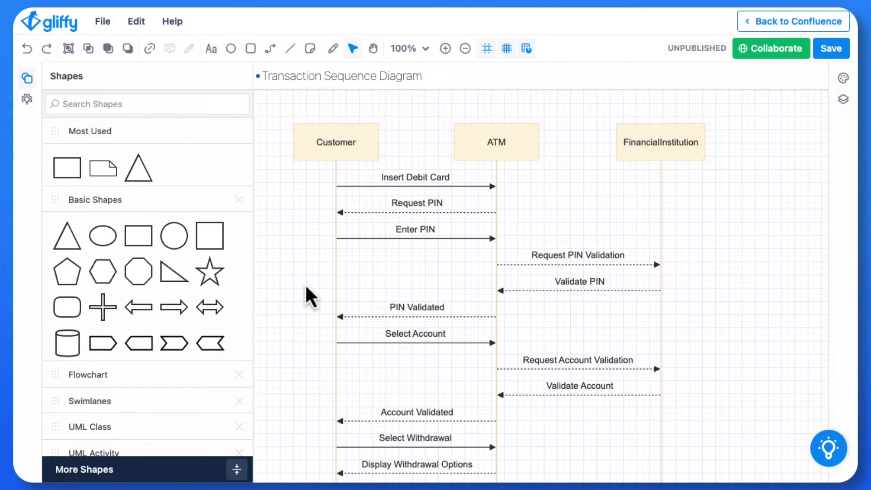
scroll(352, 311, down, 5)
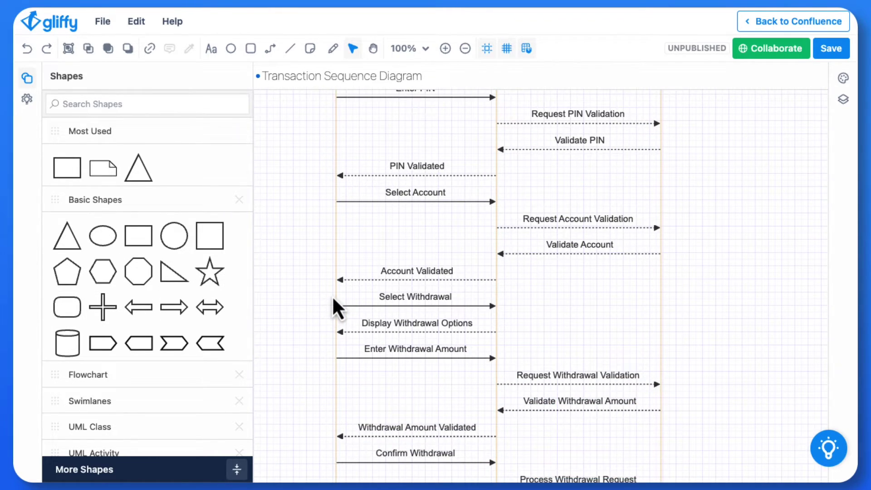
scroll(334, 299, down, 1)
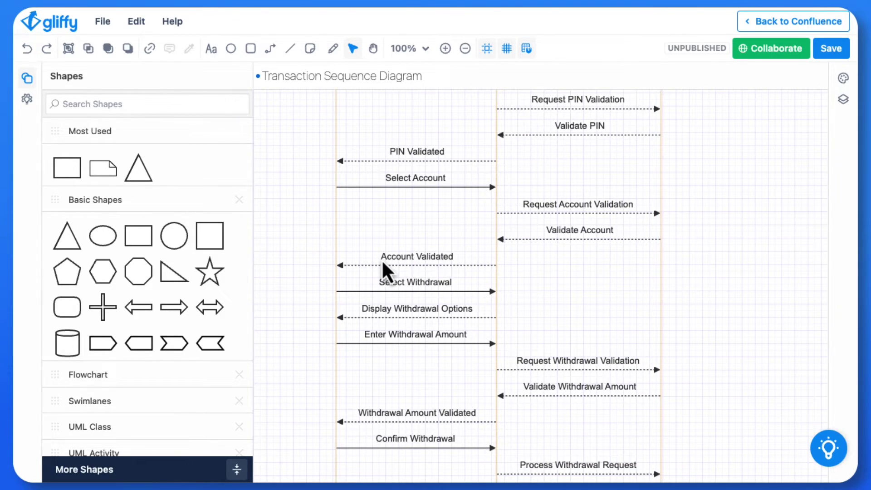
drag(210, 236, 310, 252)
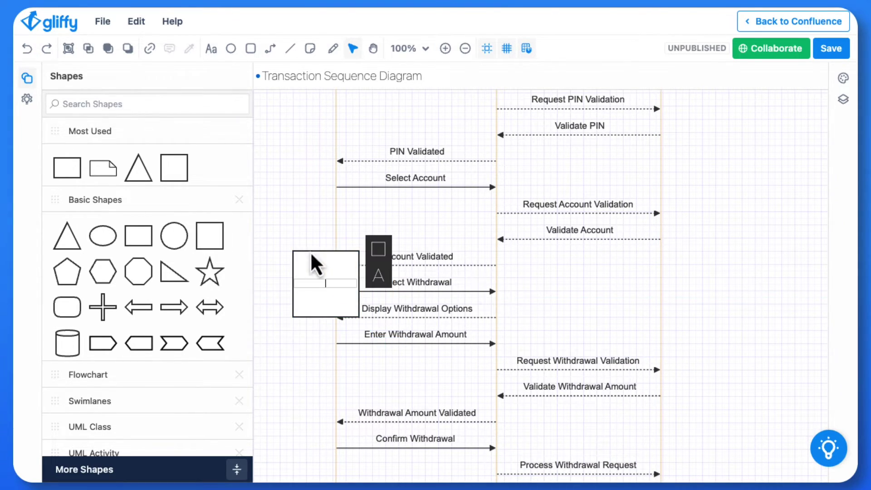
text(Samie t)
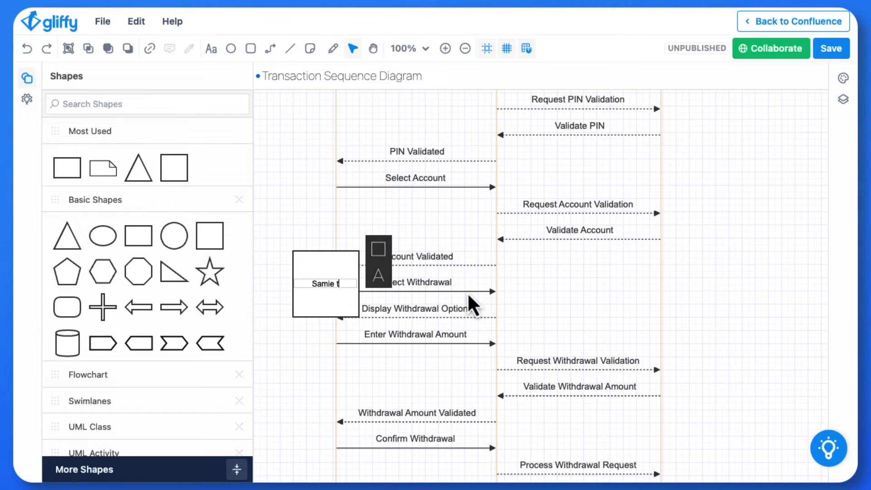
text(o review this copy)
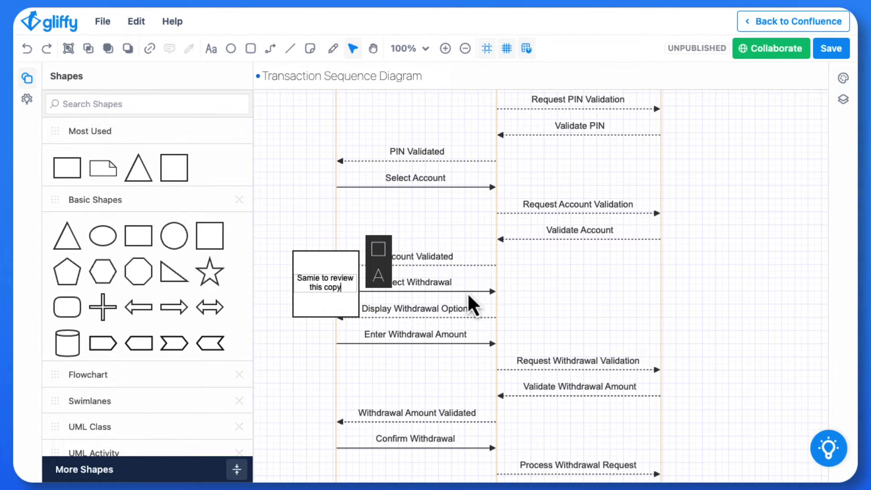
click(731, 293)
Shrink the note to a smaller square and fill it with lavender.
click(325, 278)
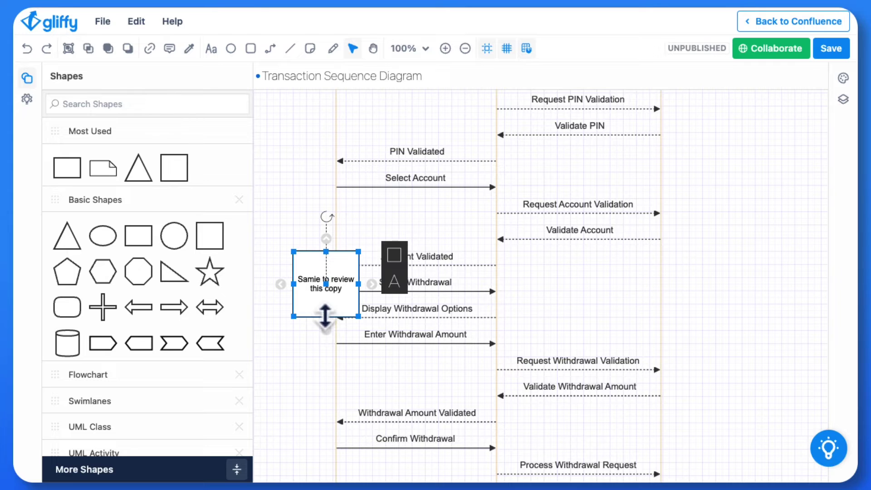
drag(325, 311, 302, 271)
click(355, 241)
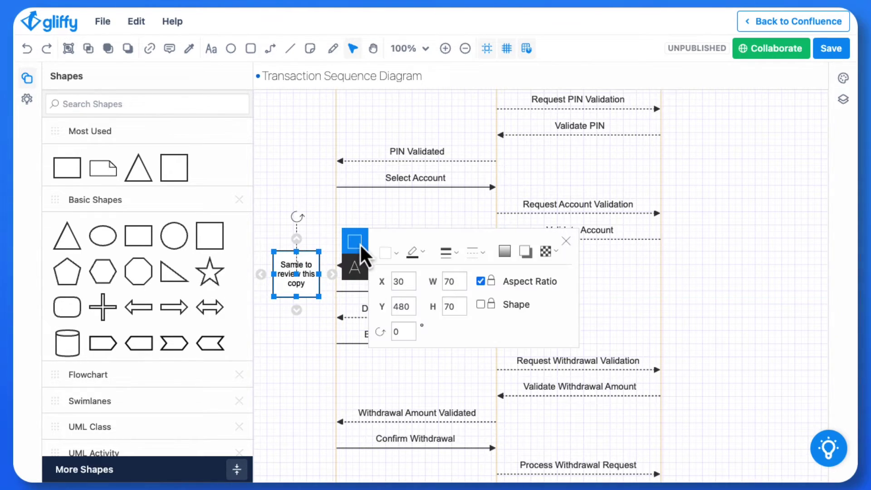
click(390, 253)
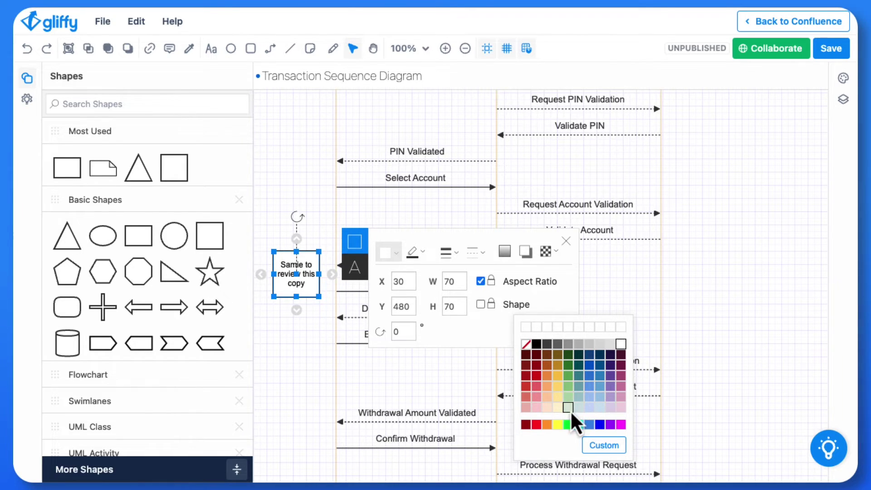
click(609, 399)
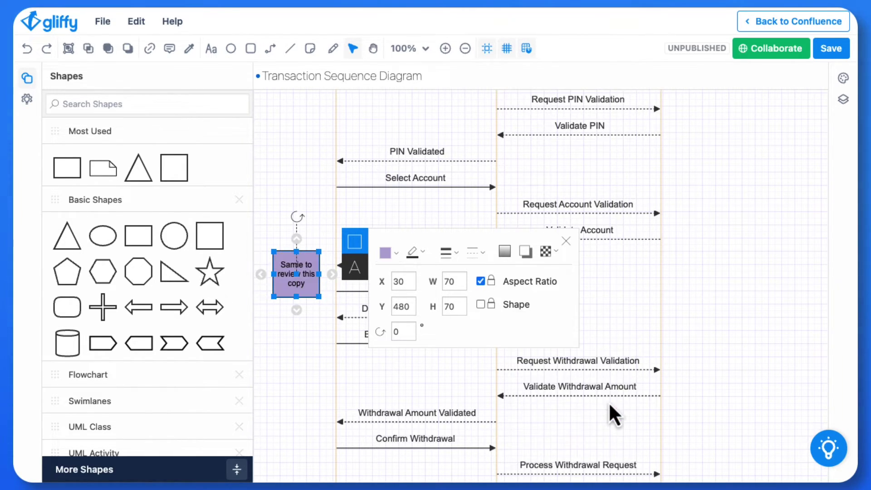
click(732, 300)
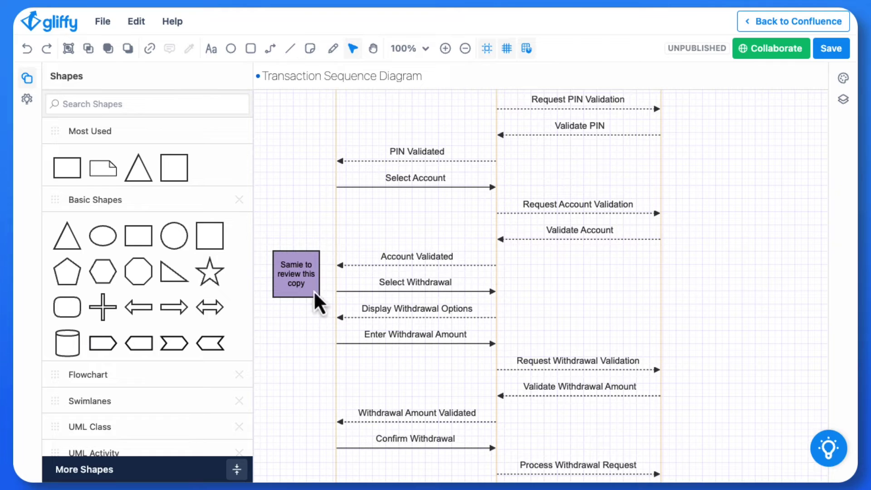
Draw a small red freehand star and move it to the lavender note's top-right corner.
click(333, 48)
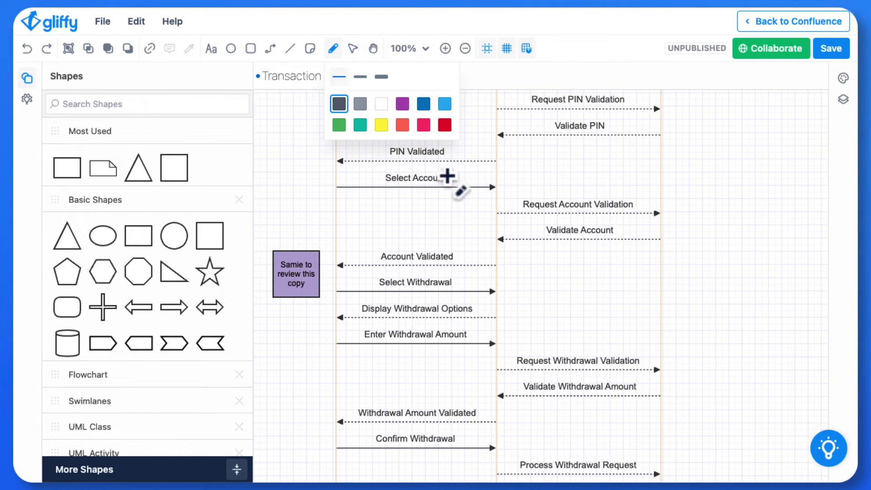
click(445, 125)
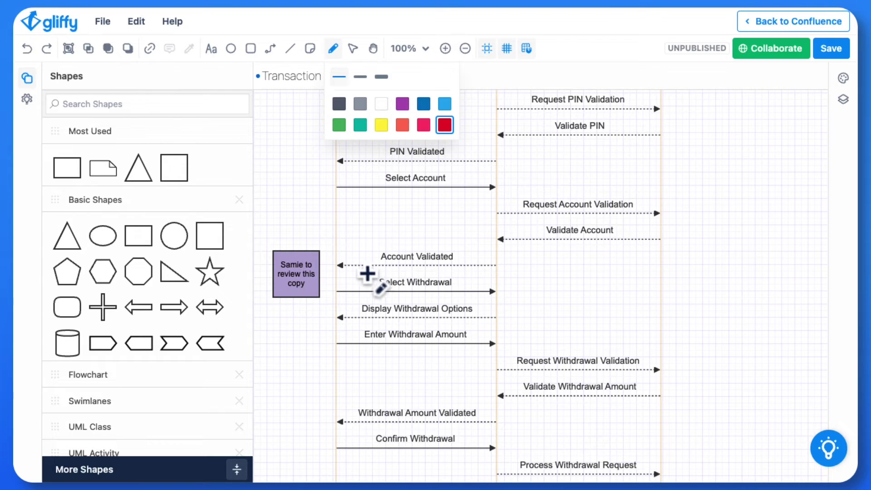
mouse_move(368, 274)
mouse_down()
mouse_move(370, 259)
mouse_move(383, 273)
mouse_move(370, 276)
mouse_up()
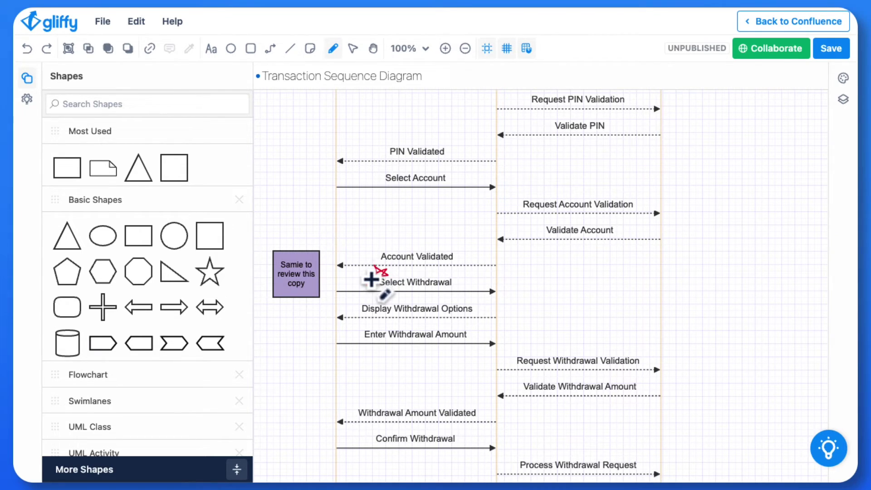
click(353, 49)
click(386, 277)
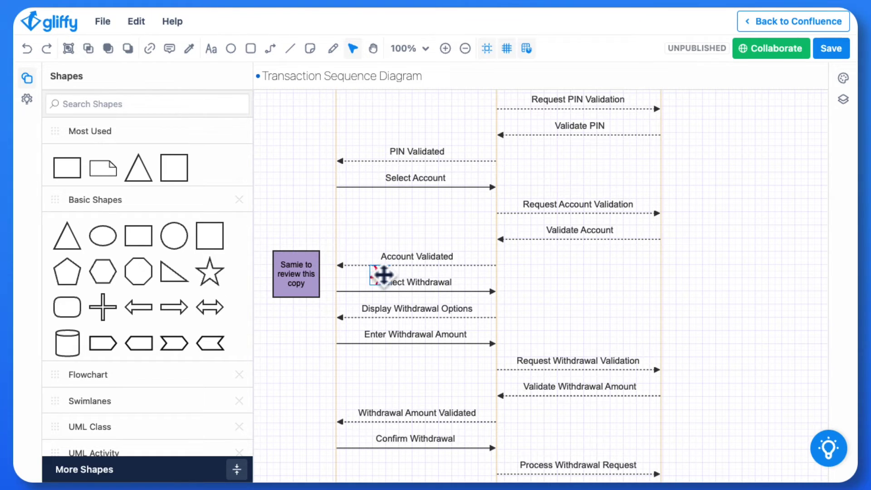
drag(386, 278, 328, 258)
click(749, 254)
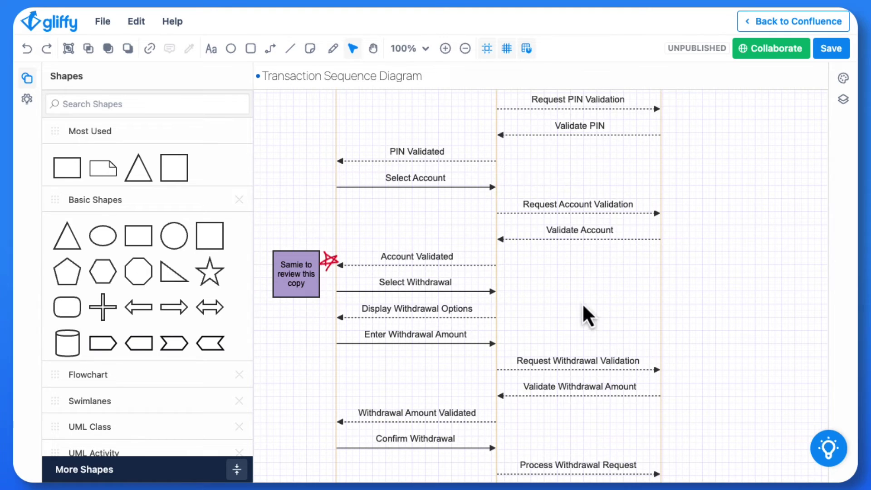
Rebuild the sequence diagram from its Mermaid code with the 'Insert Debit Card' first message.
double_click(537, 185)
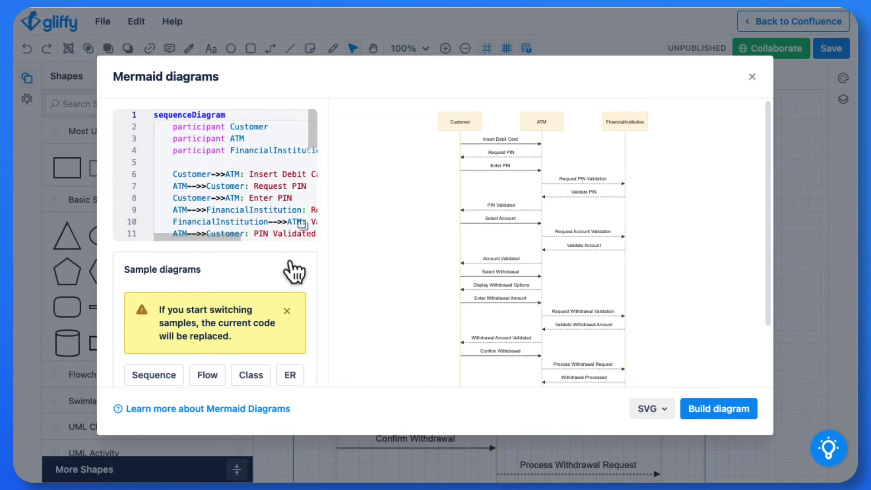
scroll(236, 171, down, 4)
scroll(235, 171, up, 4)
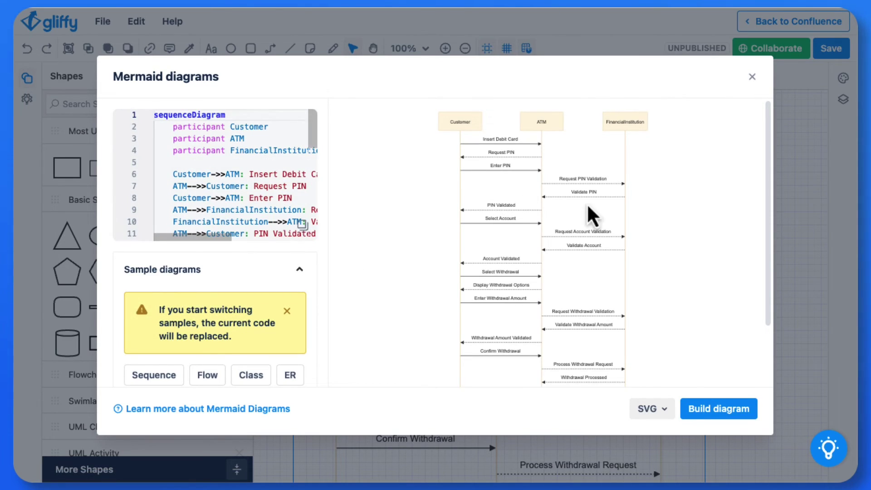
click(742, 411)
Save the Gliffy diagram and return to the Confluence page.
click(773, 271)
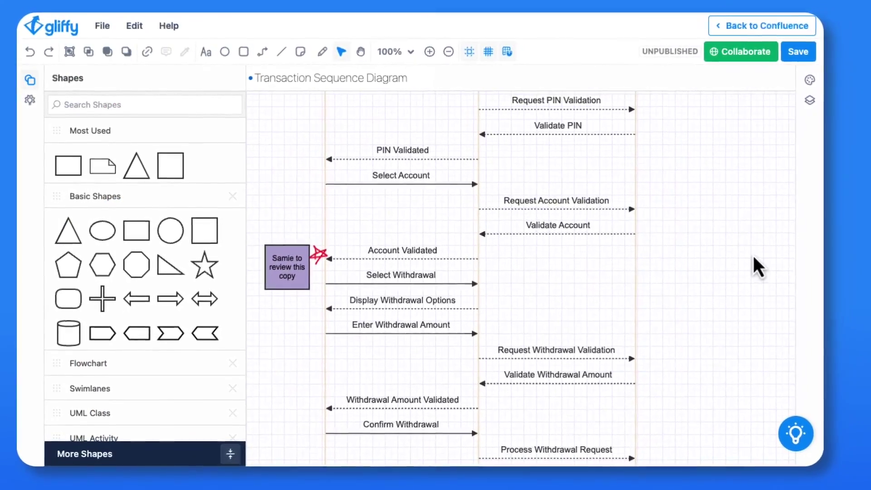
click(781, 55)
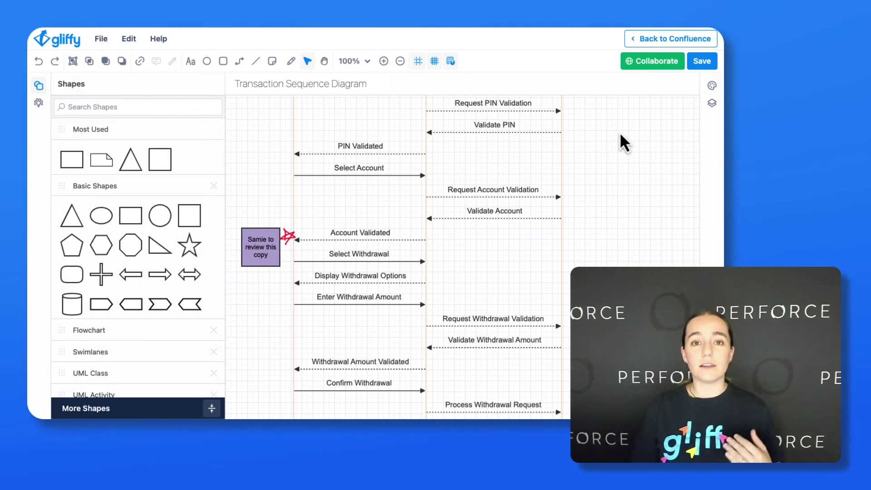
click(658, 45)
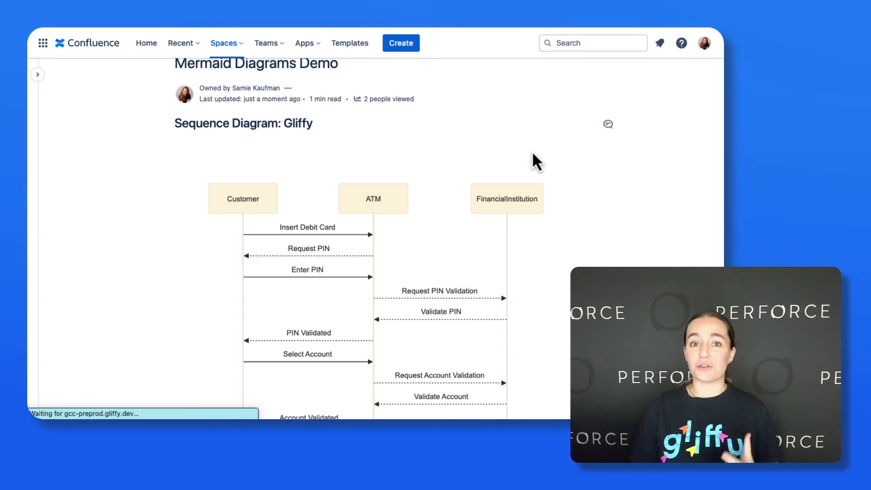
Scroll through the embedded diagram to check the copy-review note and star beside Account Validated.
scroll(534, 154, down, 5)
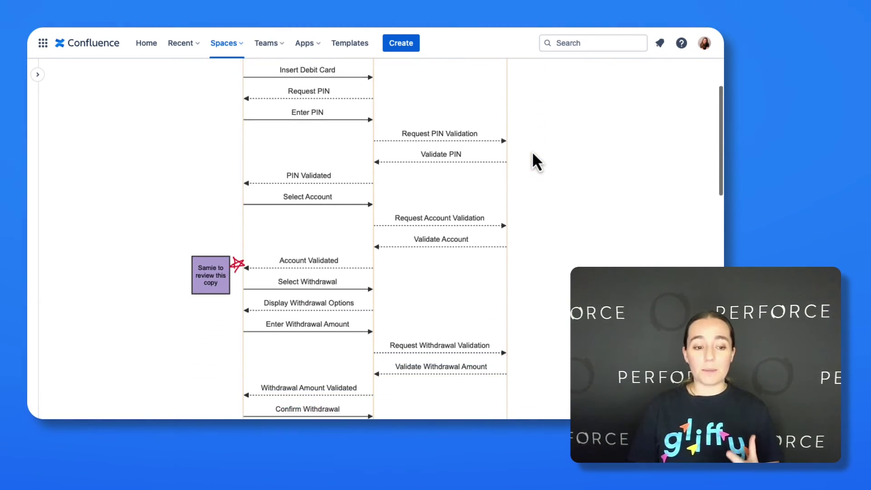
scroll(534, 154, down, 2)
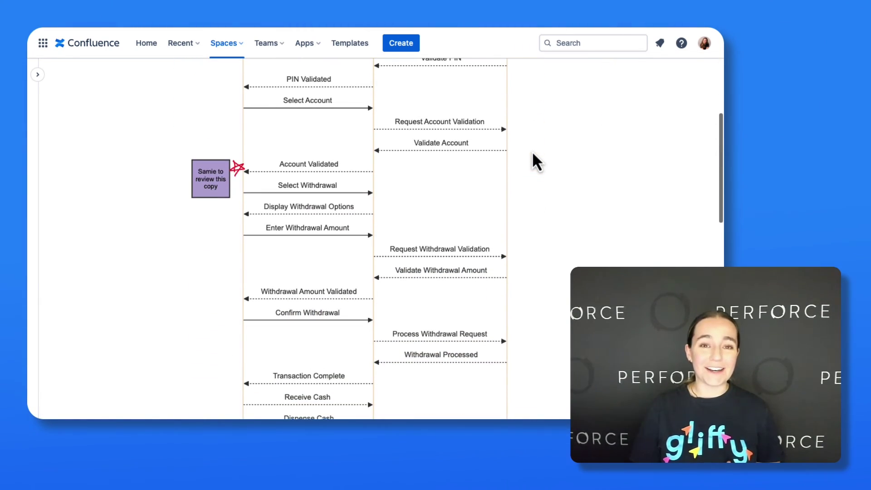
scroll(534, 154, down, 1)
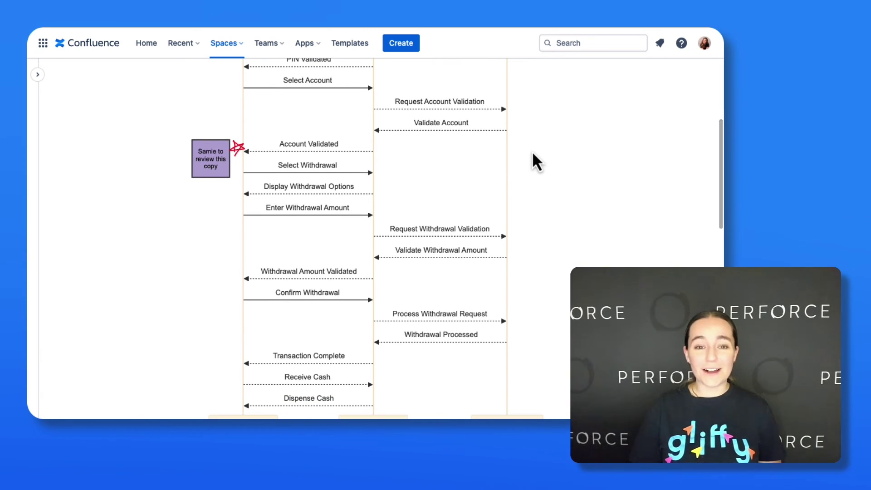
scroll(534, 155, up, 1)
scroll(533, 154, up, 4)
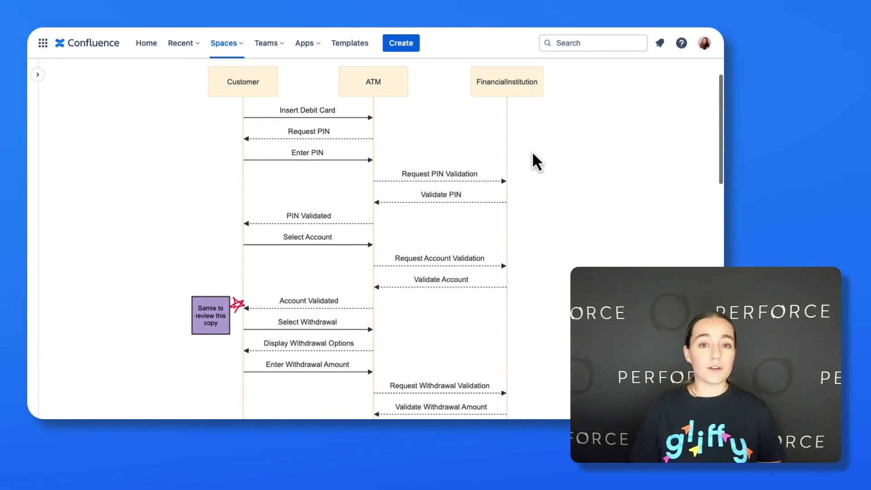